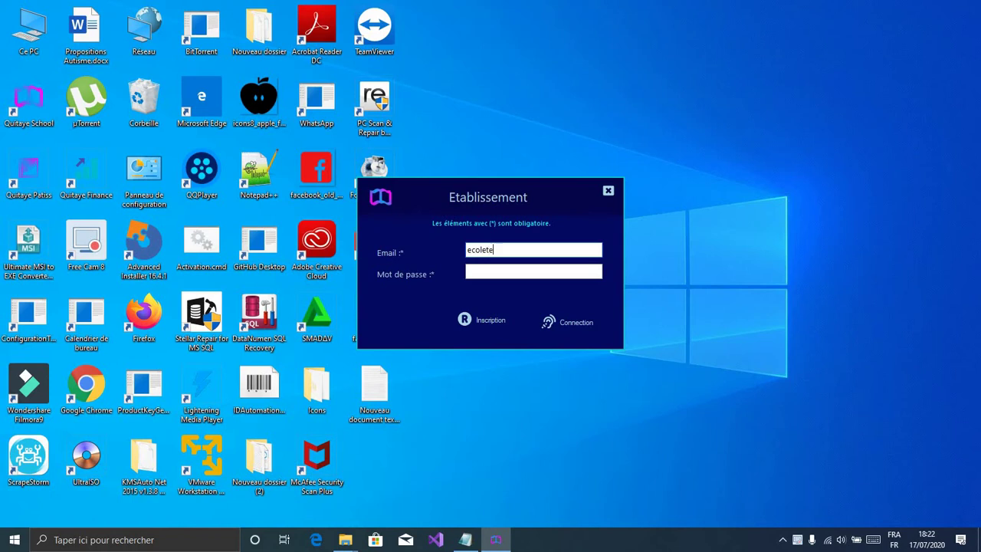
Step: Enter the establishment e-mail and password and submit the establishment login
key("Tab")
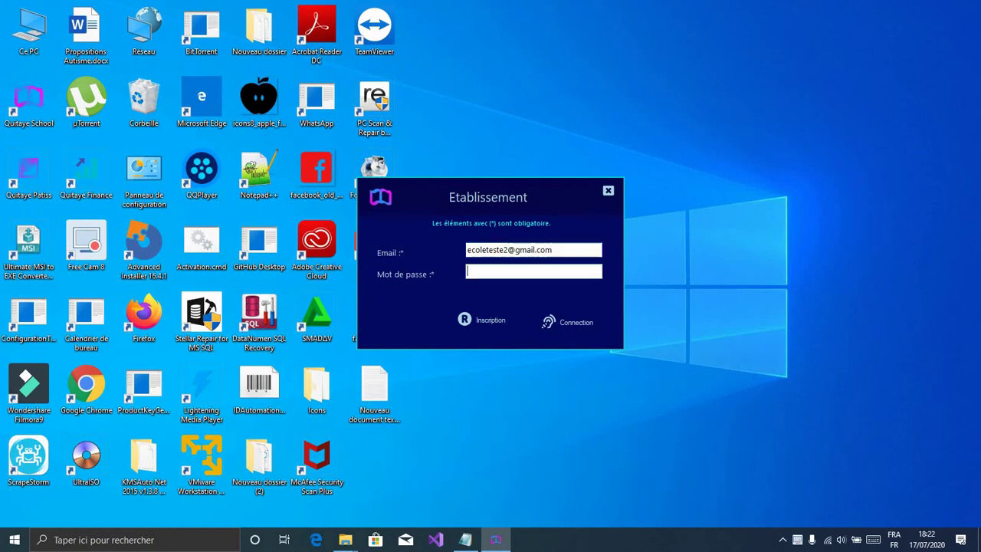
type("12345")
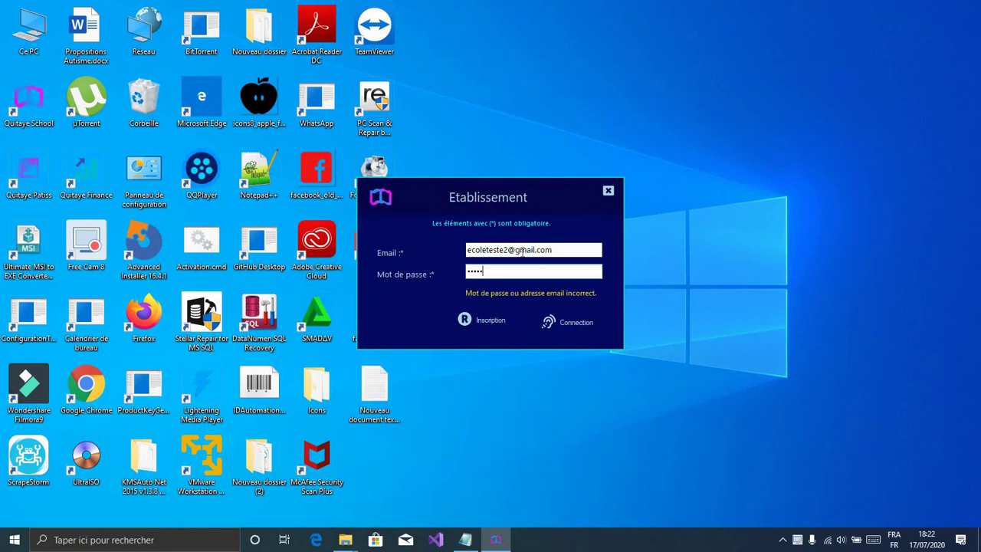
key("BackSpace")
key("BackSpace")
key("BackSpace")
key("BackSpace")
key("BackSpace")
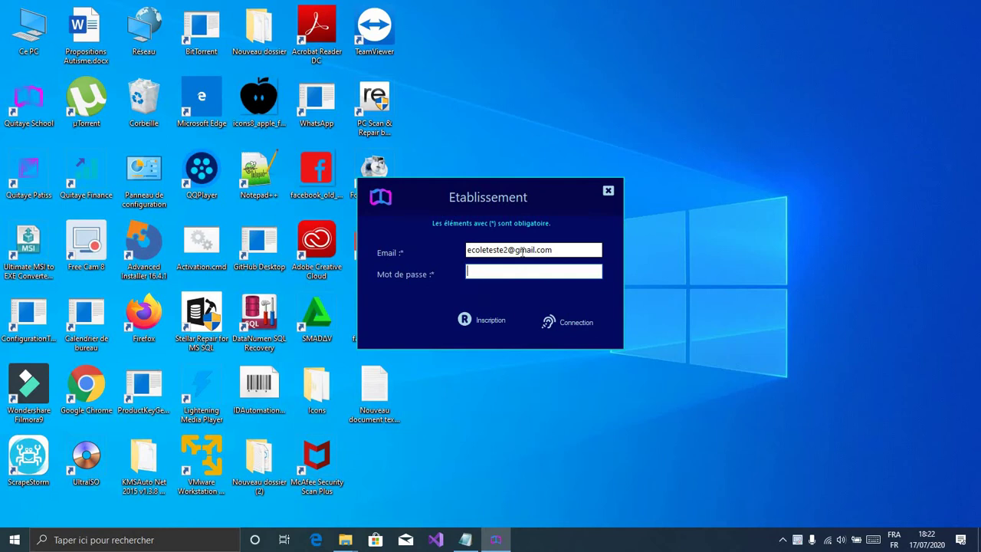
type("12345")
key("Return")
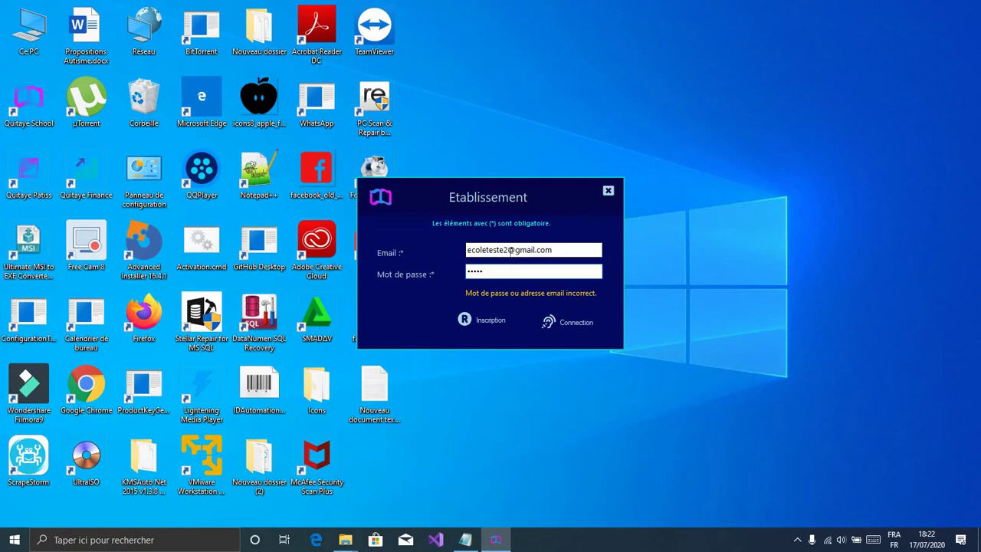
Step: Correct the misspelt establishment e-mail address
left_click(508, 250)
key("BackSpace")
key("BackSpace")
key("BackSpace")
key("BackSpace")
key("BackSpace")
key("BackSpace")
key("BackSpace")
key("BackSpace")
key("BackSpace")
key("BackSpace")
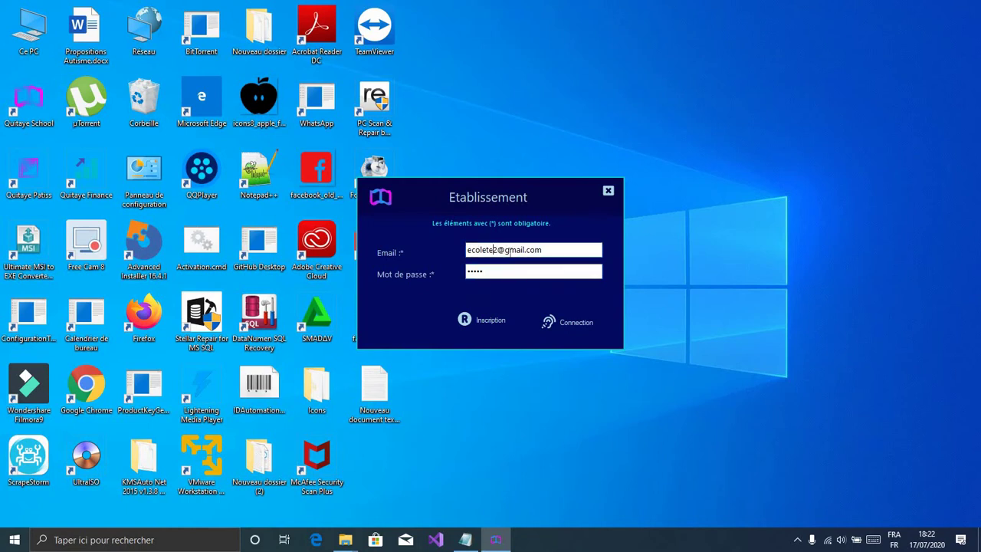
type("testeecoe")
key("BackSpace")
type("le")
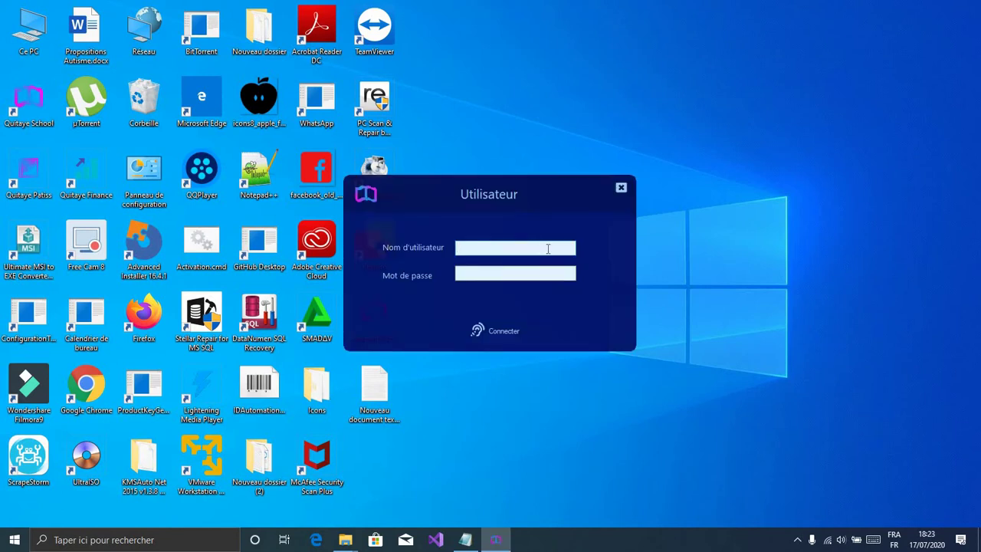
Step: Log in with the user's username and password to reach the Teste Ecole 2 home screen
type("abou")
key("Tab")
type("****")
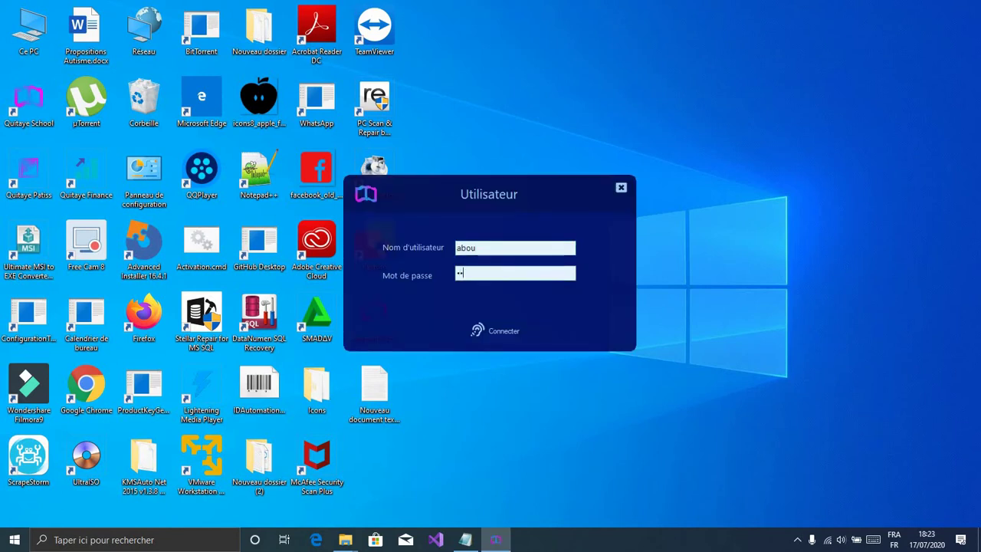
key("Return")
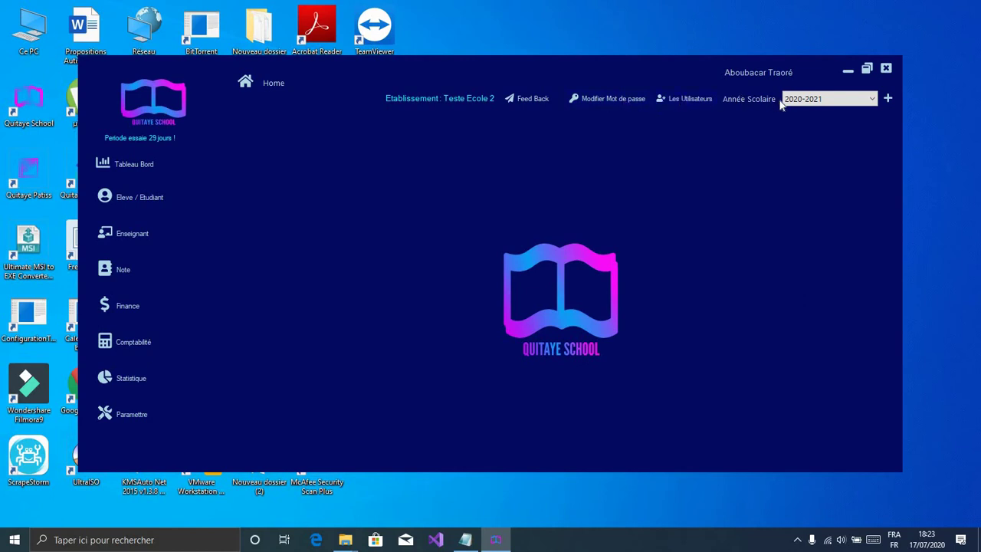
Step: Check the school-year list and close the new school-year window without adding one
left_click(858, 99)
left_click(874, 107)
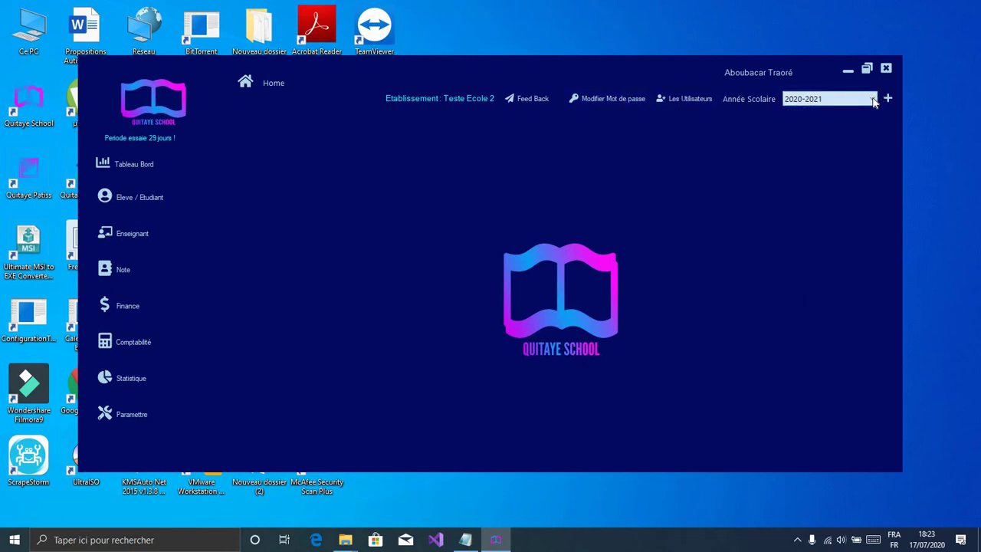
left_click(888, 98)
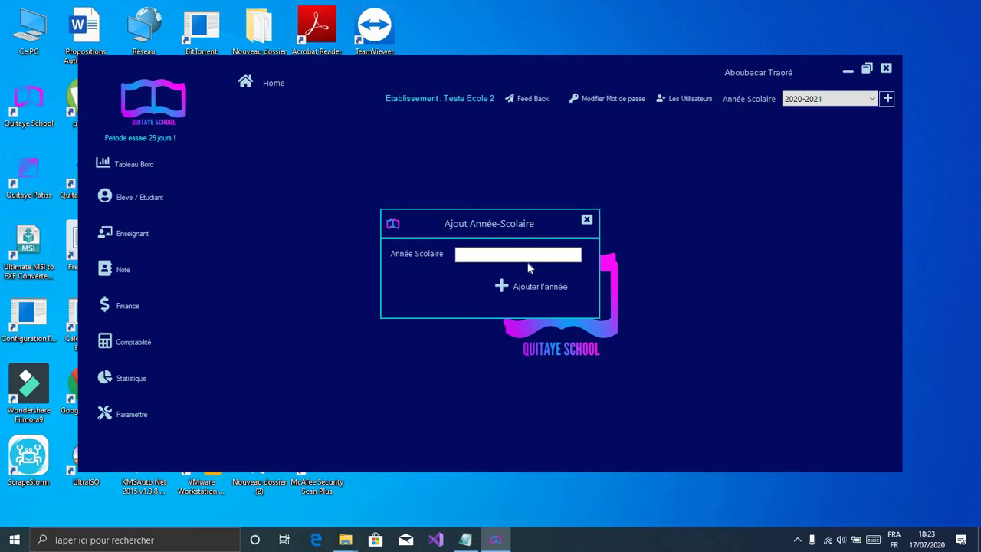
left_click(587, 221)
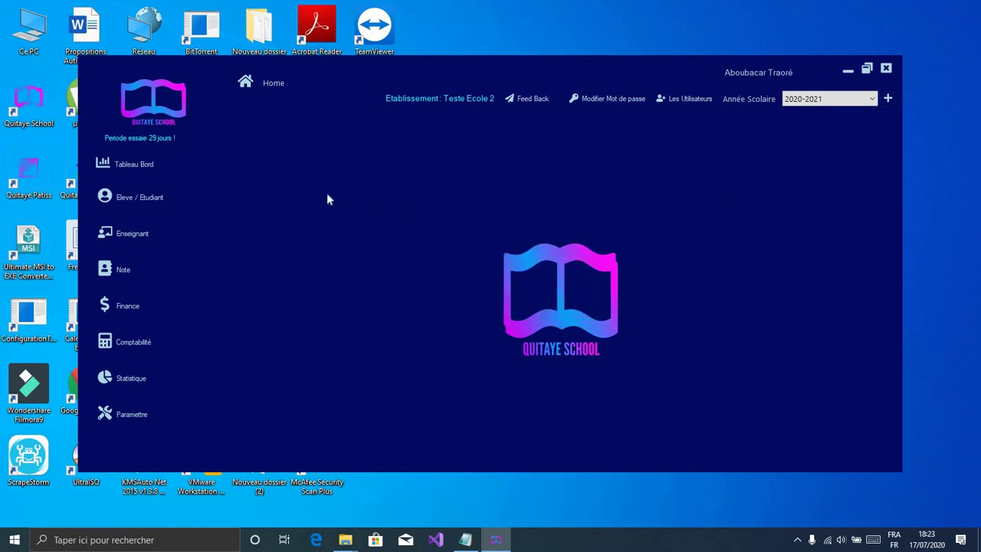
Step: Open a blank student form from Eleve / Etudiant > Inscription
left_click(158, 209)
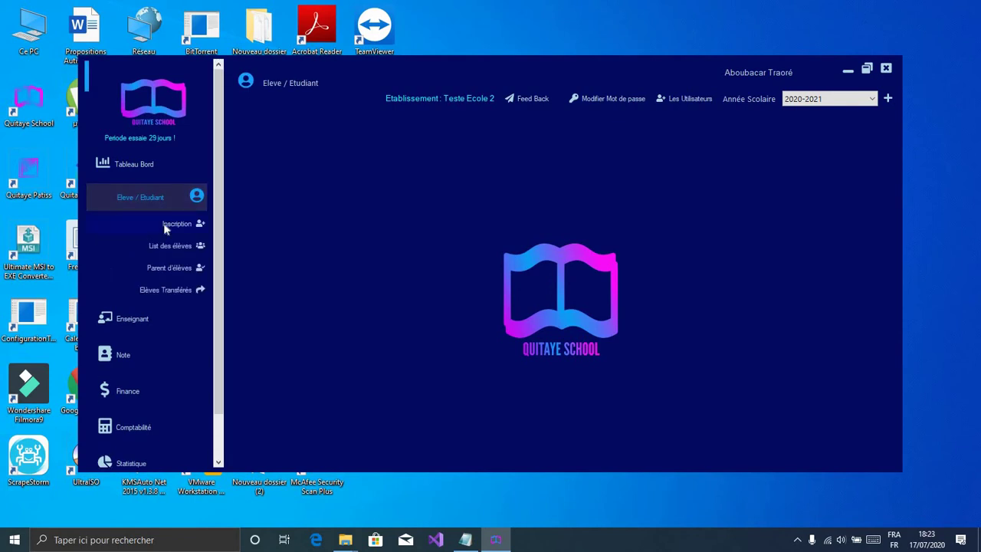
left_click(176, 224)
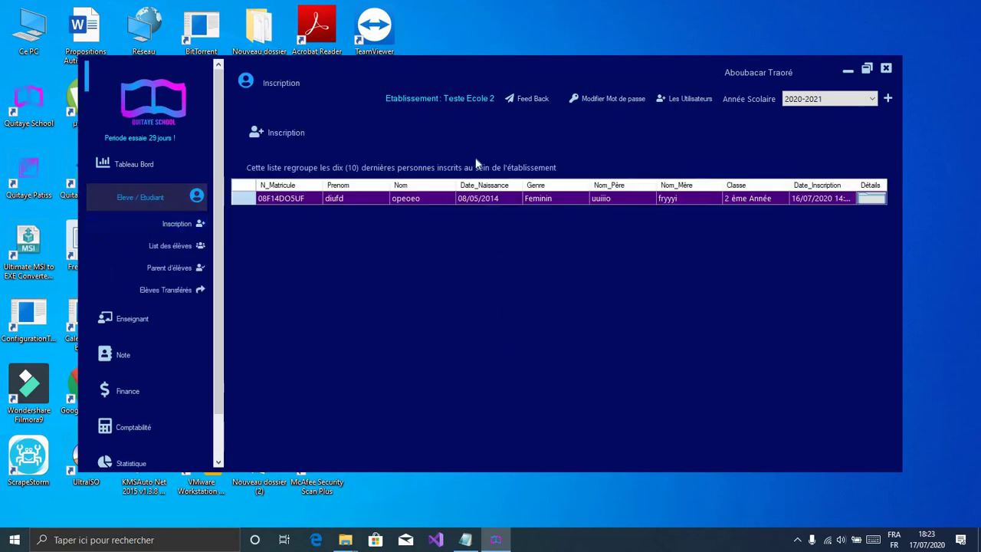
left_click(280, 135)
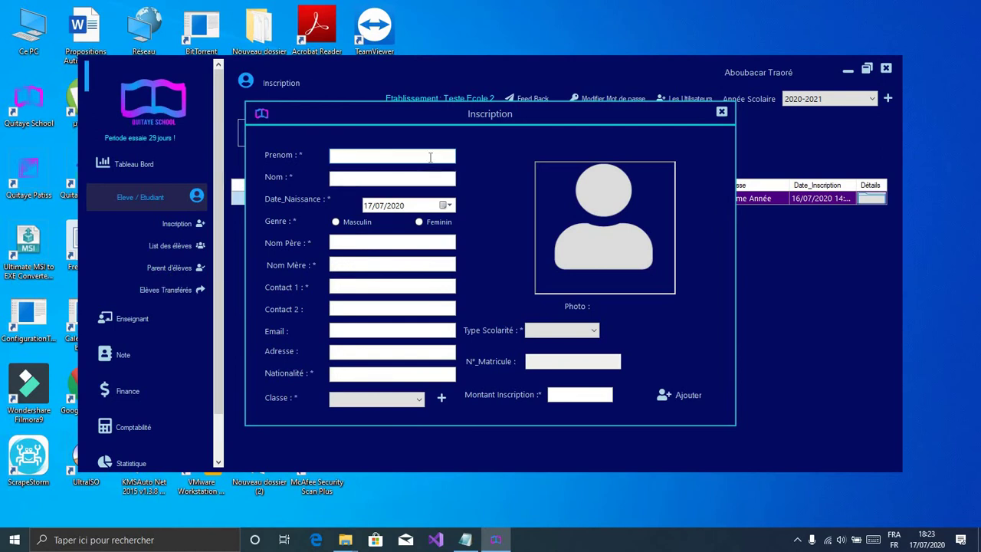
type("pdodosis")
key("Tab")
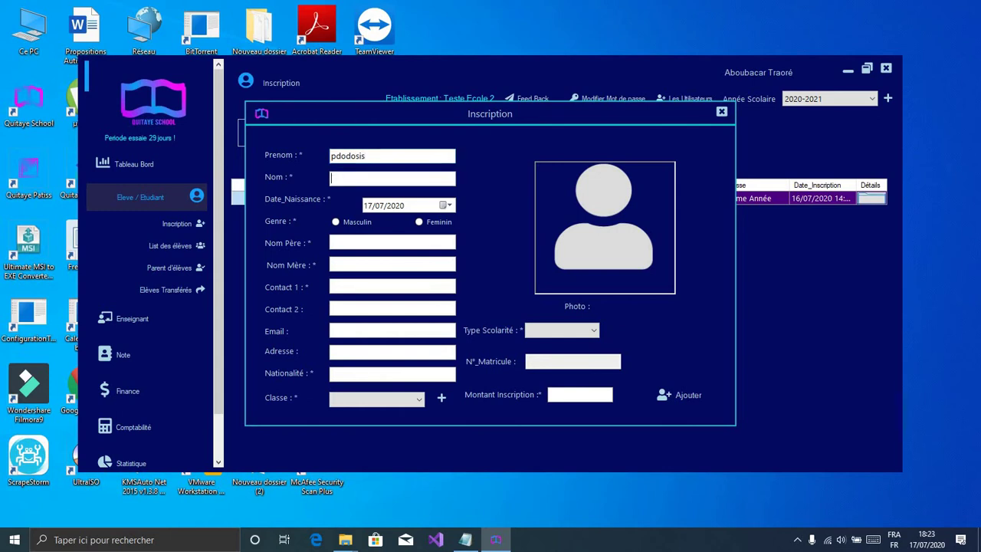
type("doidid")
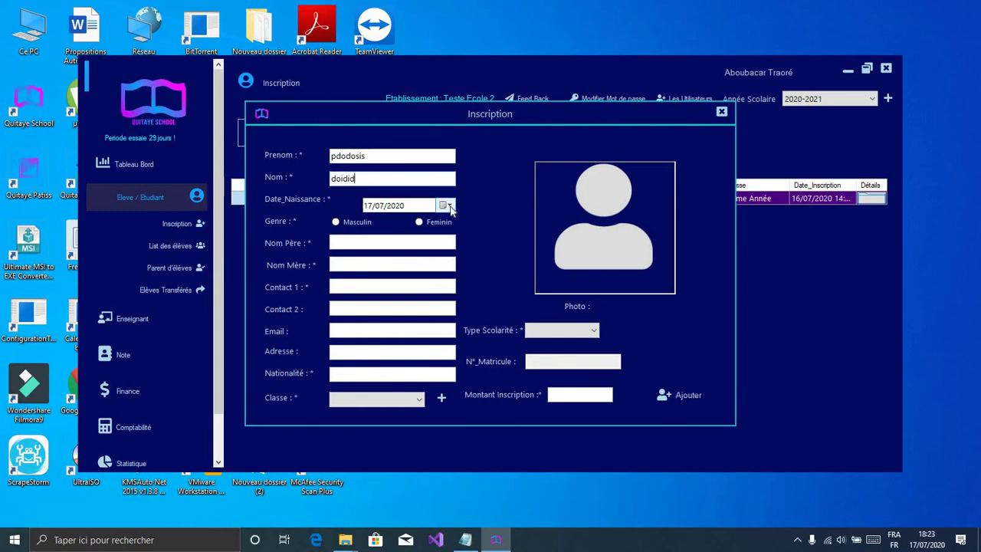
left_click(449, 206)
double_click(441, 227)
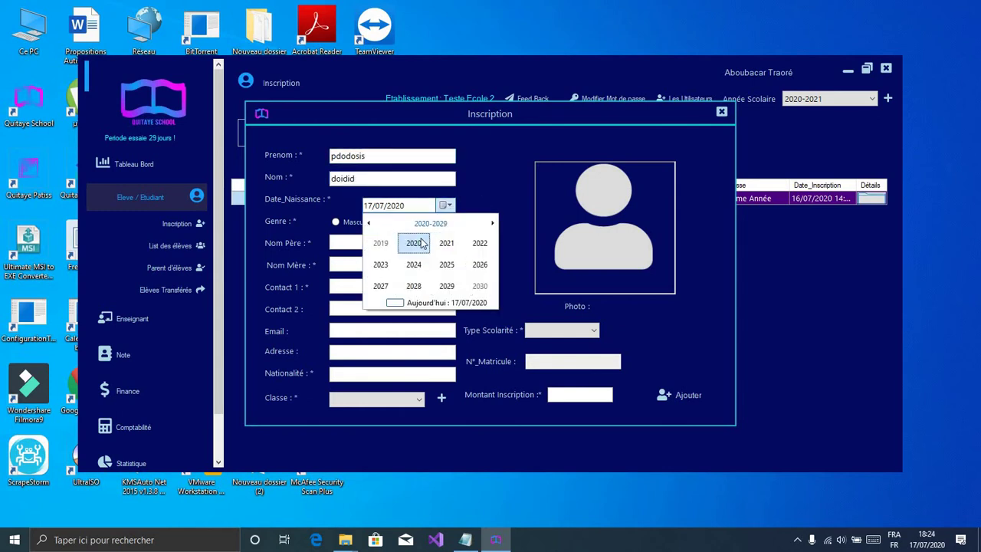
left_click(431, 223)
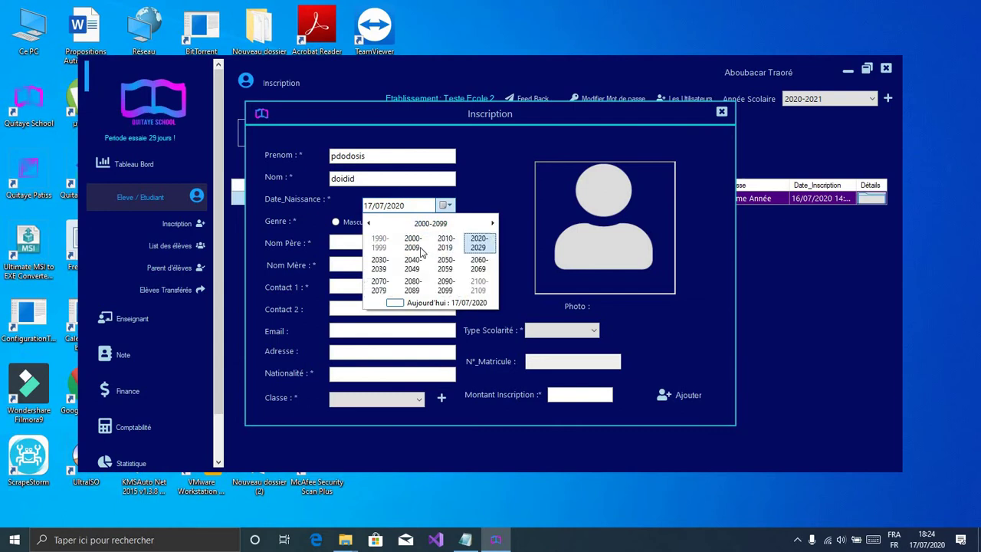
left_click(414, 244)
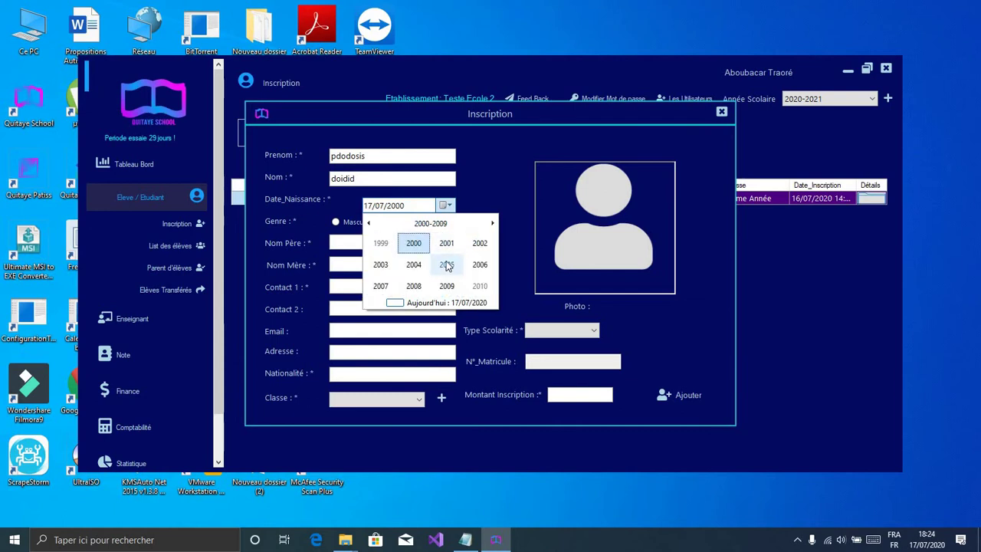
left_click(480, 286)
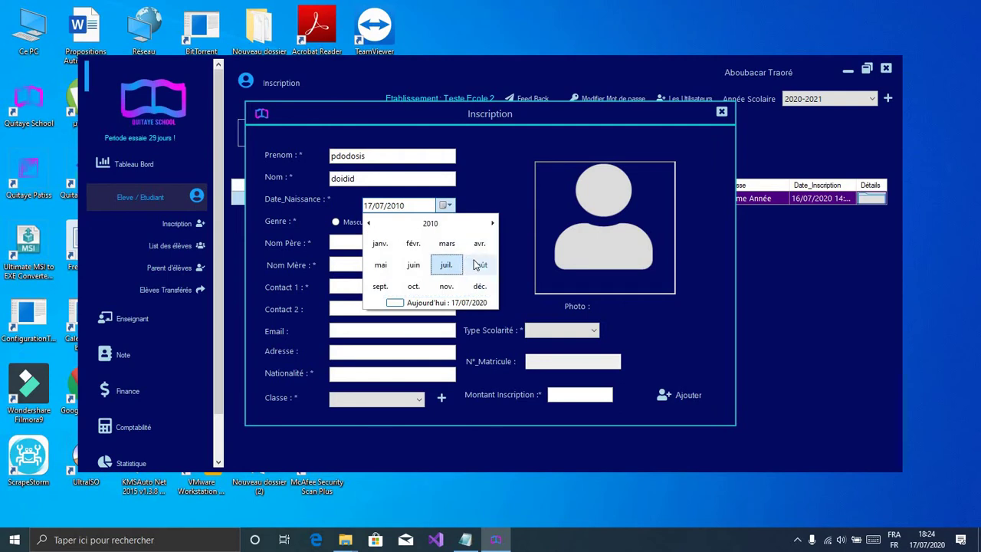
left_click(473, 266)
left_click(470, 267)
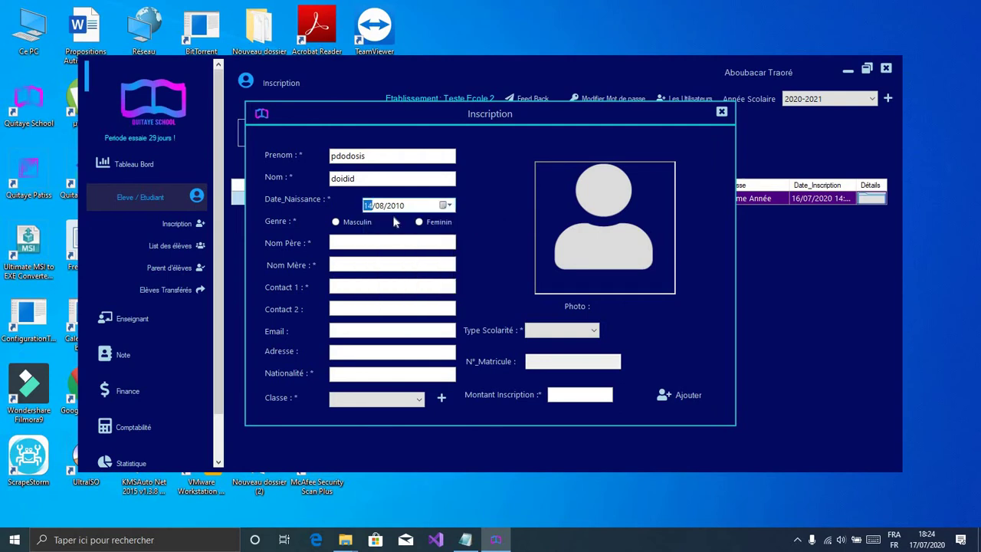
Step: Mark the student male, enter parents' names and contact number, and set nationality Mali
left_click(360, 223)
left_click(378, 243)
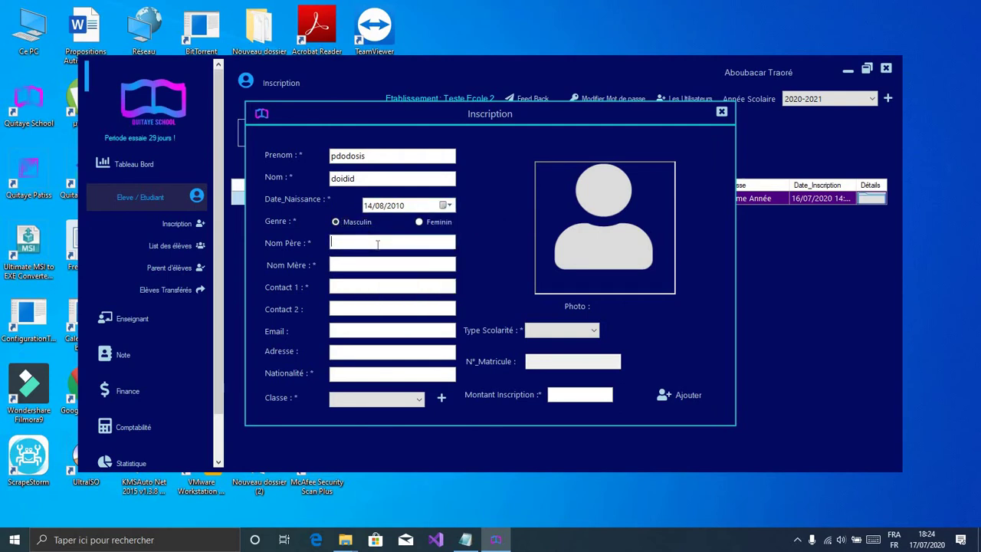
type("oididi")
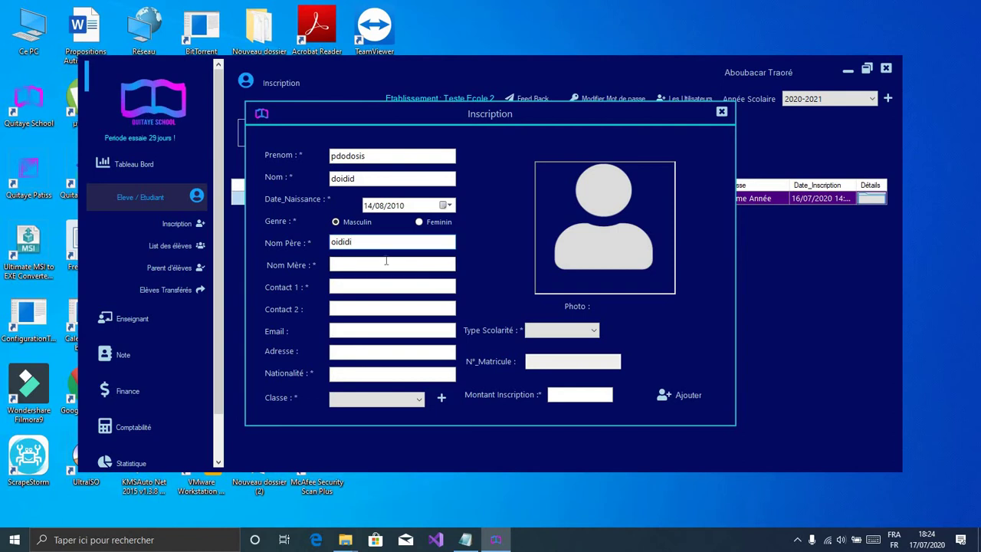
left_click(385, 260)
type("ryyru")
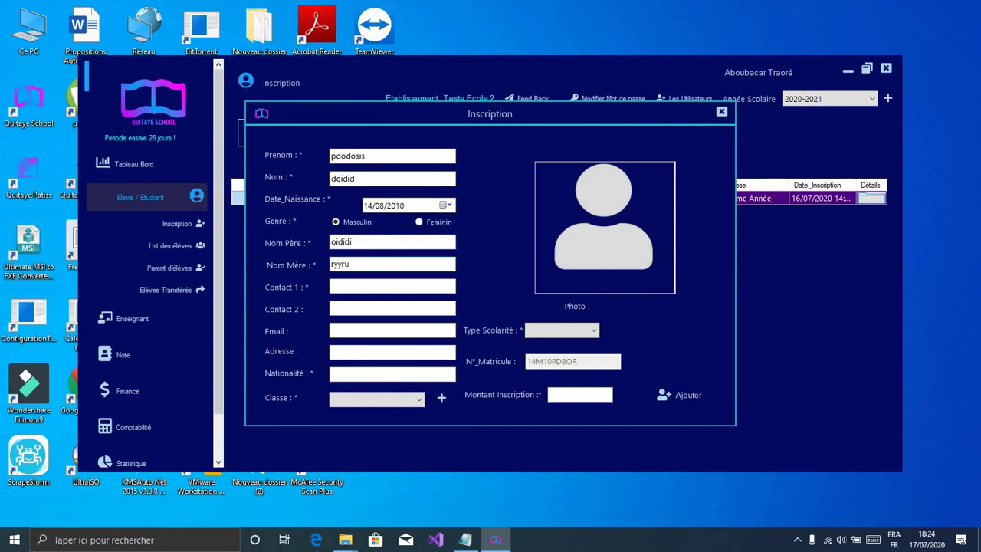
type("e")
left_click(379, 286)
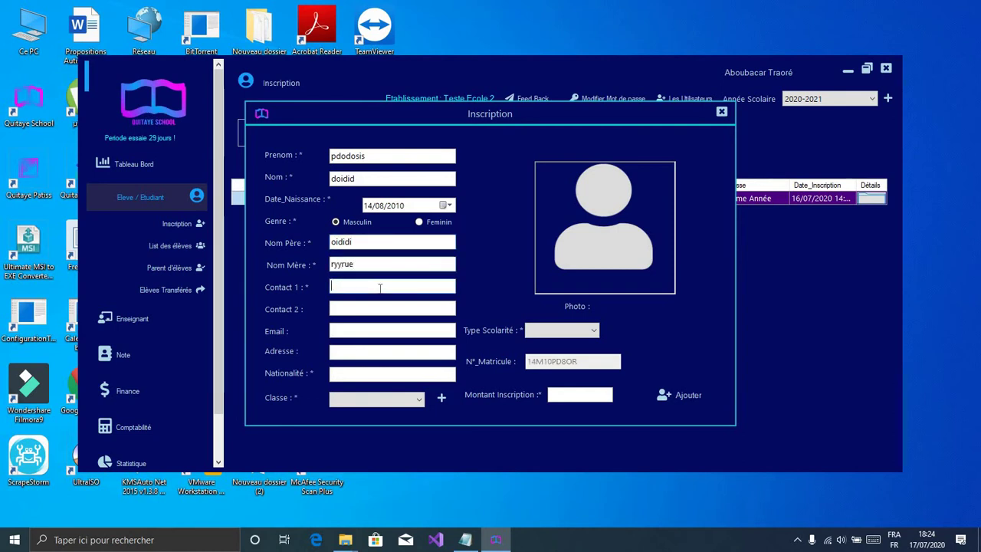
type("69990403")
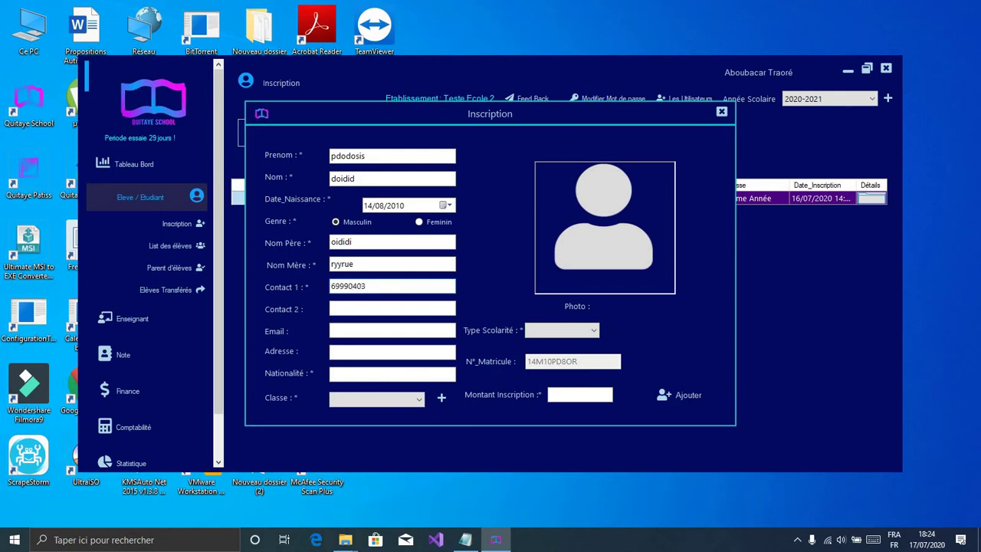
left_click(353, 373)
type("M")
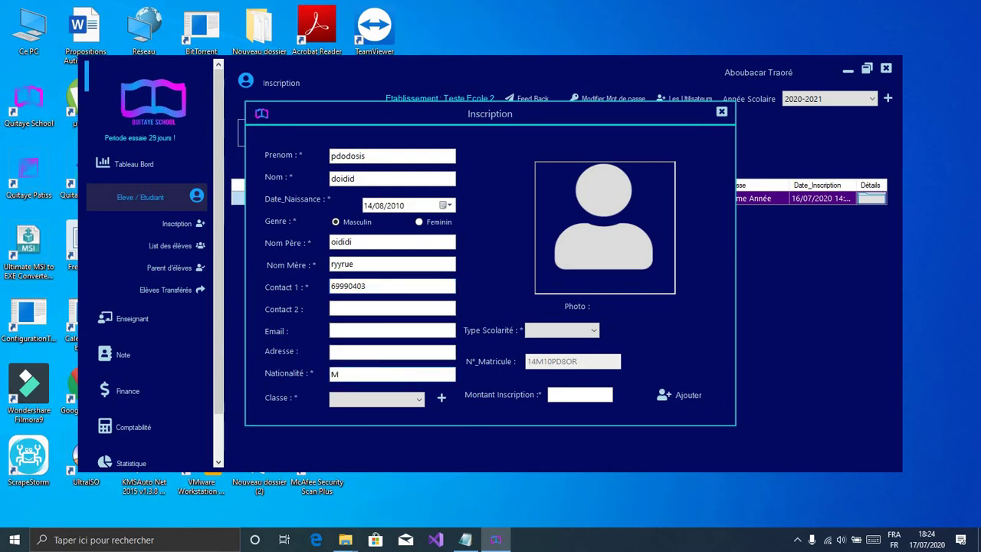
type("ali")
Step: Check the class list, then open the form for adding a new class
left_click(420, 402)
left_click(421, 401)
left_click(419, 402)
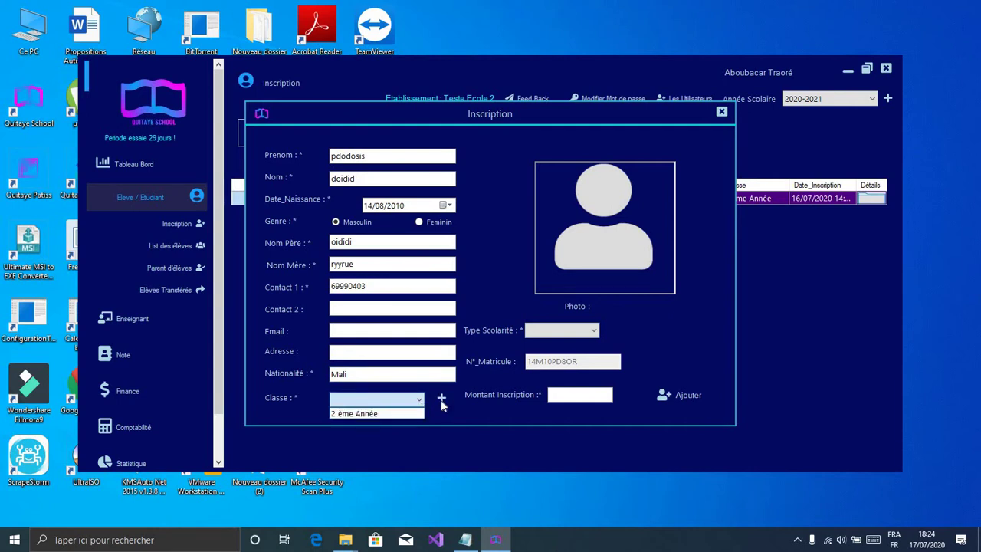
left_click(443, 402)
left_click(443, 402)
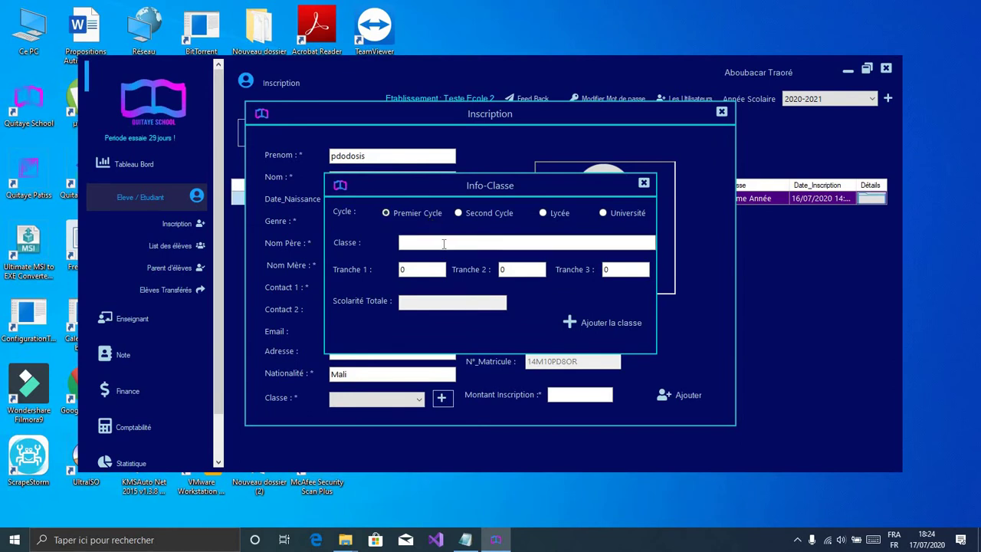
Step: Name the new Premier Cycle class '1 ère Année'
left_click(444, 243)
type("1 e")
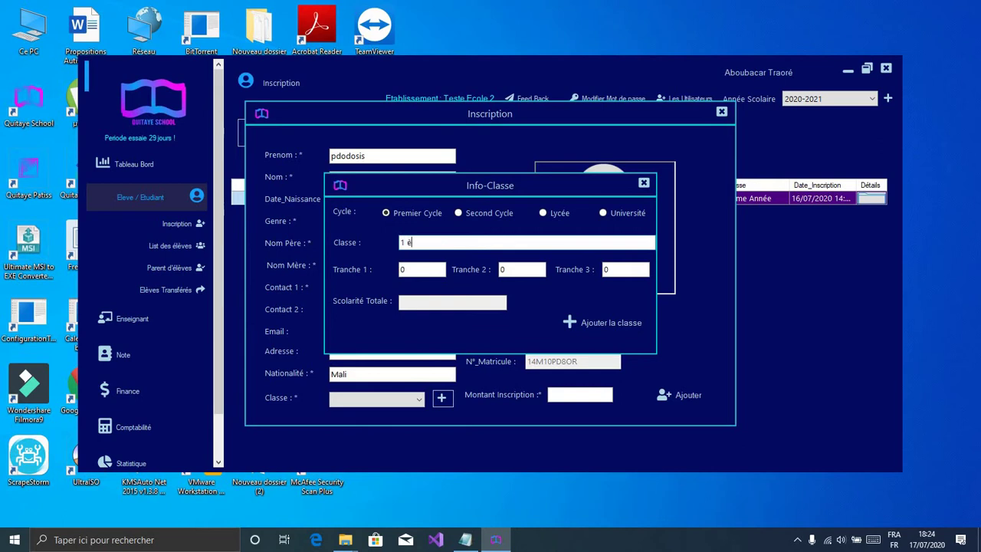
type(" èer")
key("BackSpace")
key("BackSpace")
type("re Année")
Step: Set tranches 1–3 to 40000 each, add the class, and close Info-Classe
left_click(434, 272)
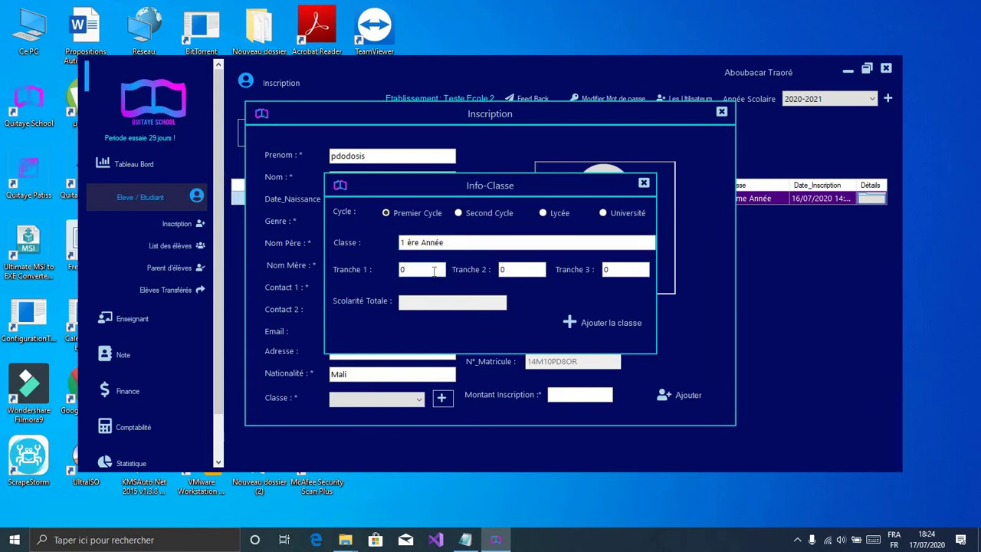
key("BackSpace")
type("40000")
left_click(518, 269)
key("BackSpace")
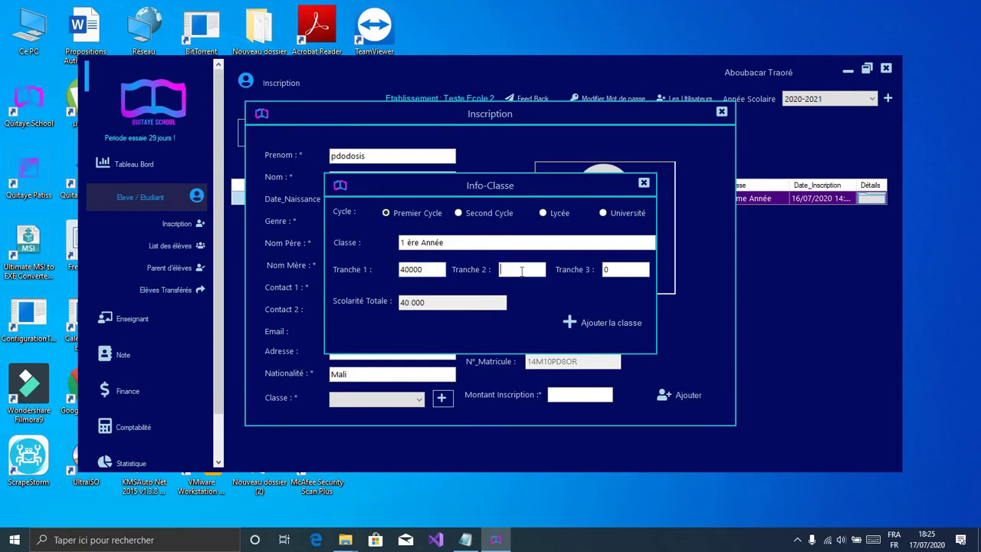
type("40000")
left_click(611, 269)
key("BackSpace")
type("40000")
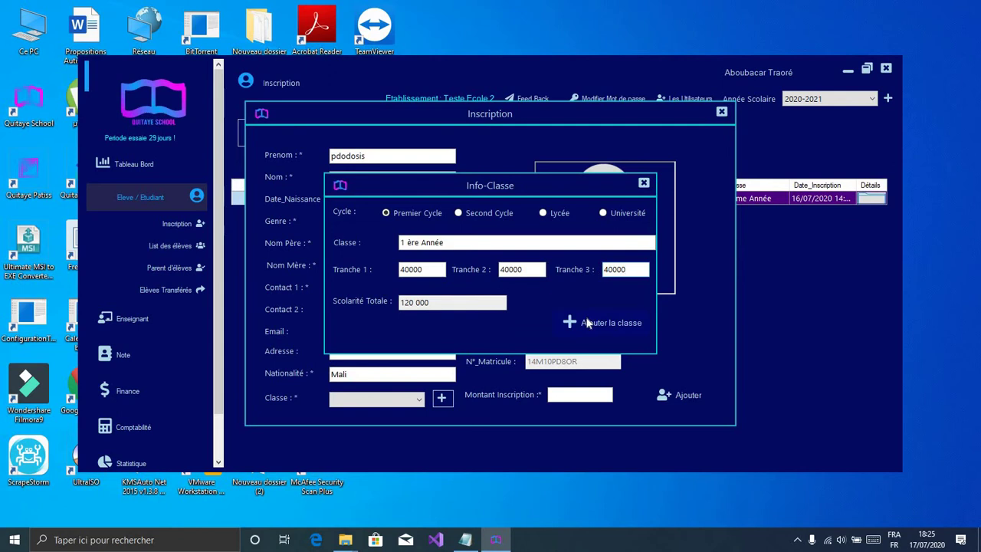
left_click(587, 323)
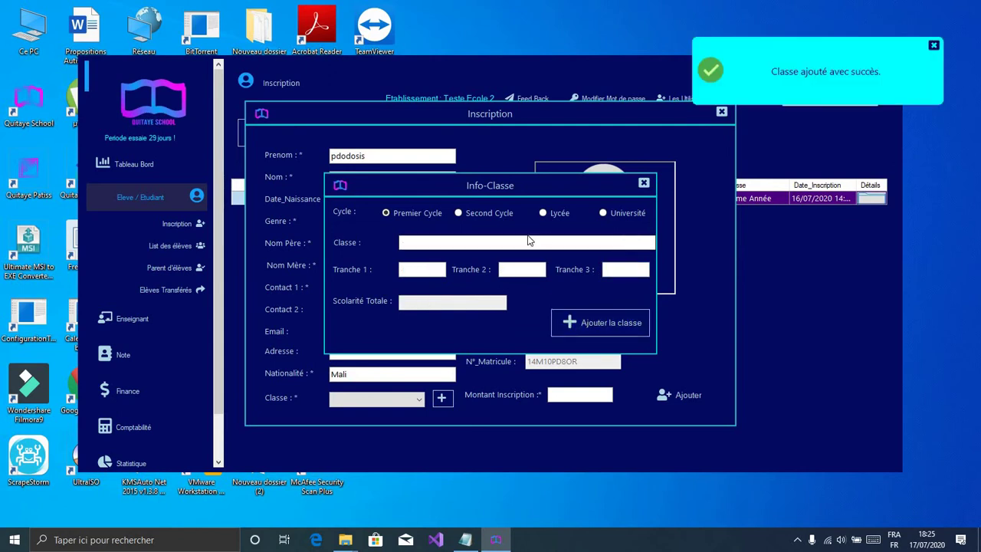
left_click(526, 242)
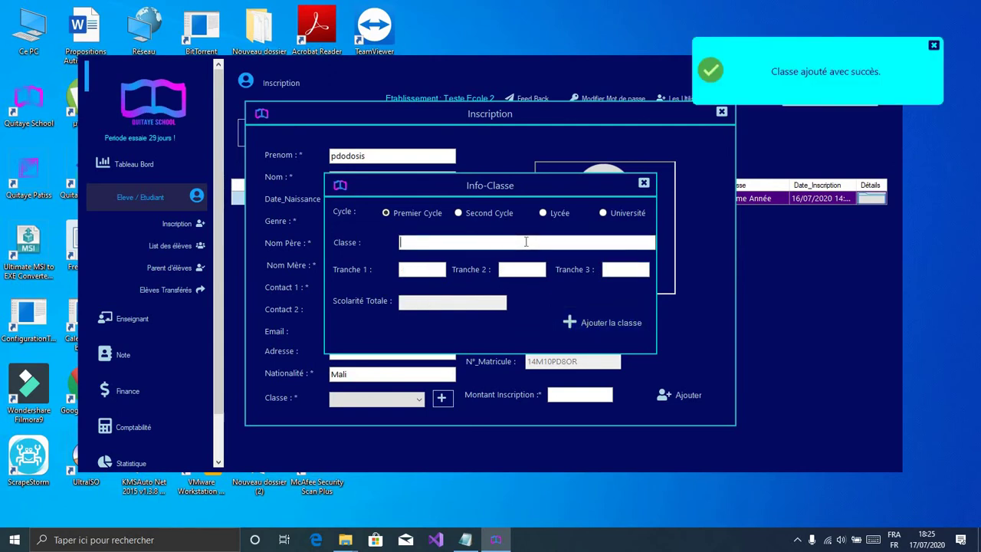
left_click(644, 182)
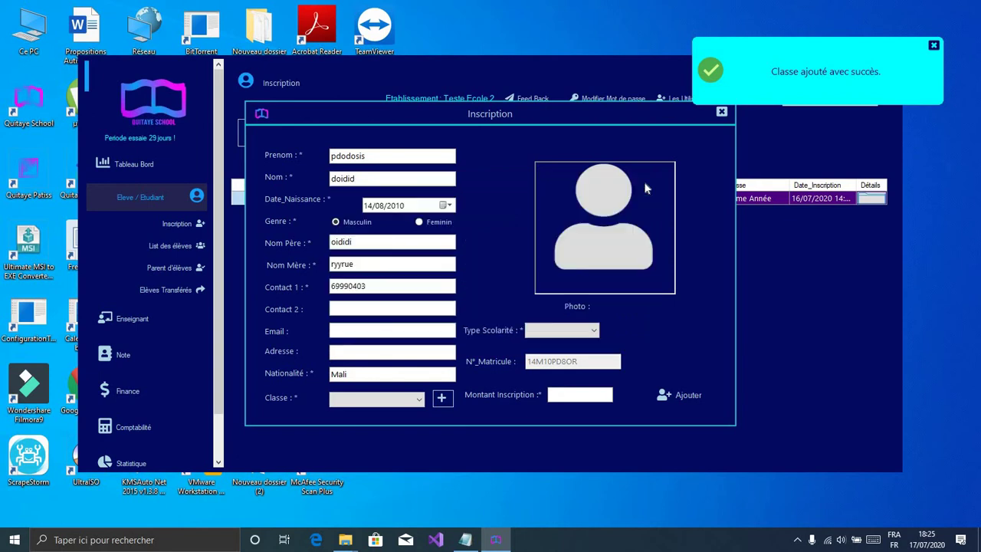
Step: Choose class 2 ème Année, Normal schooling type and a 5000 registration amount
left_click(415, 398)
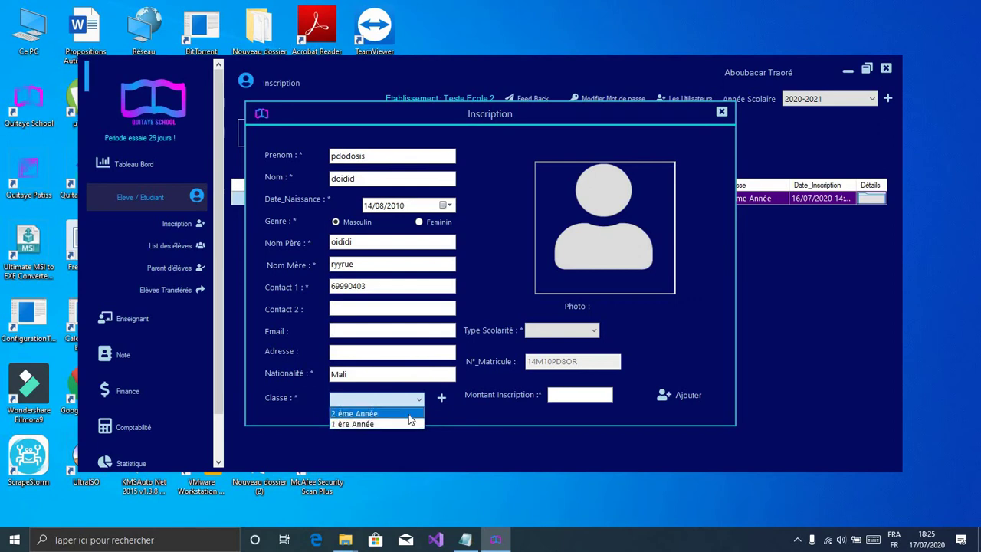
left_click(409, 414)
left_click(567, 331)
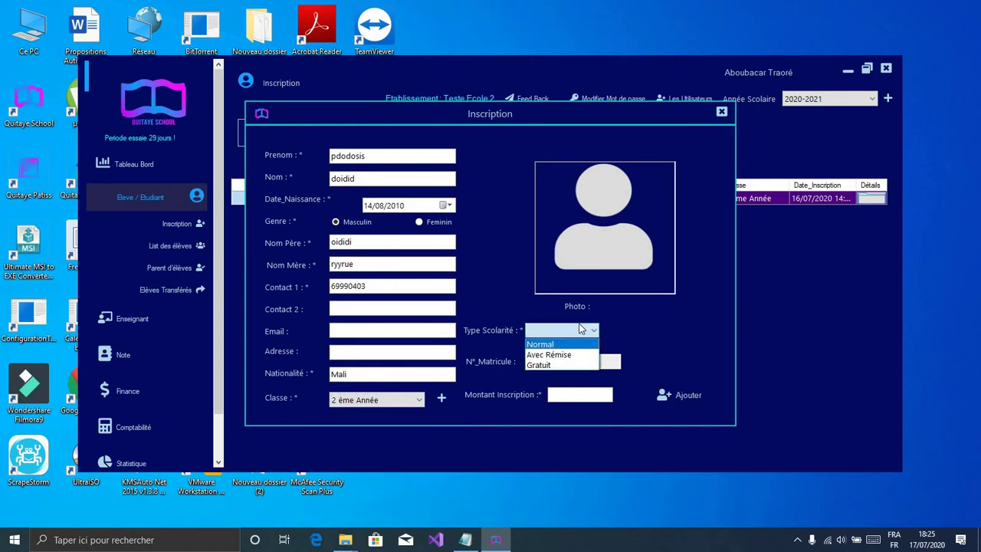
left_click(581, 331)
left_click(582, 333)
left_click(576, 344)
left_click(576, 397)
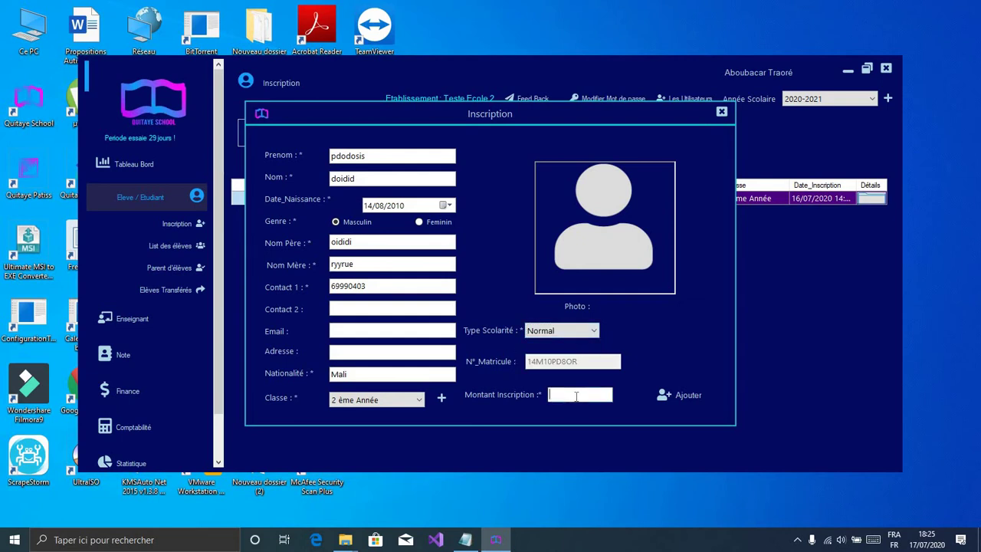
type("5000")
Step: Submit and confirm the enrolment, dismiss the success notice, and close the form
left_click(690, 396)
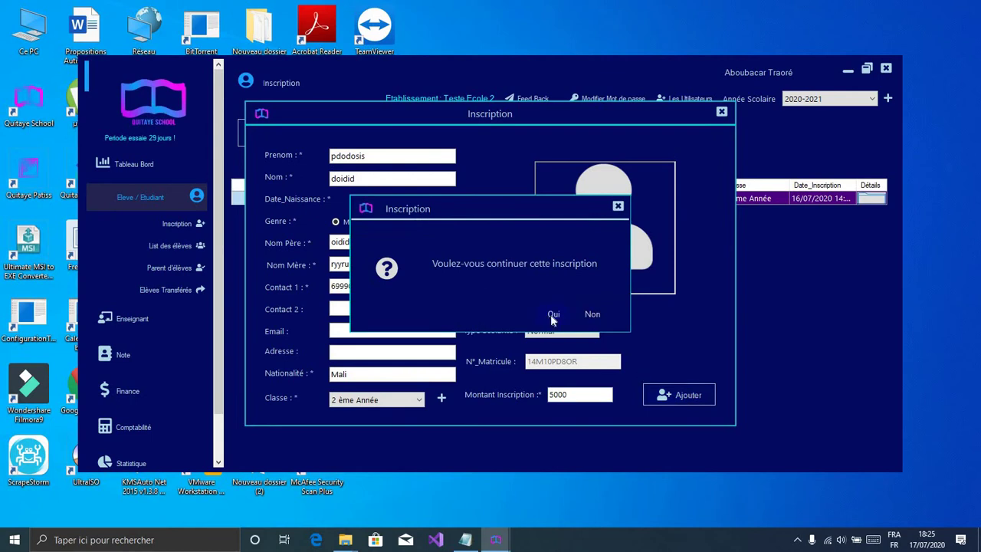
left_click(553, 314)
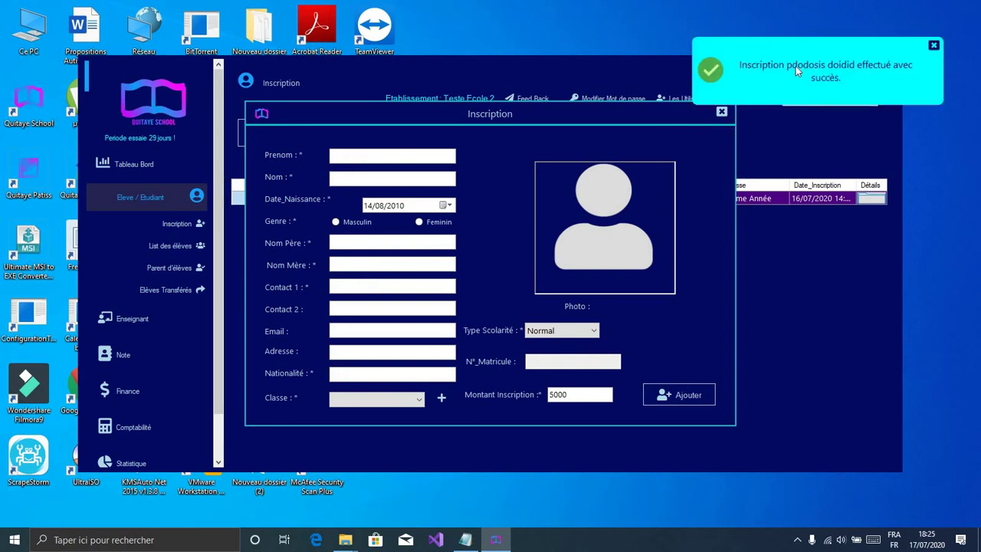
left_click(935, 46)
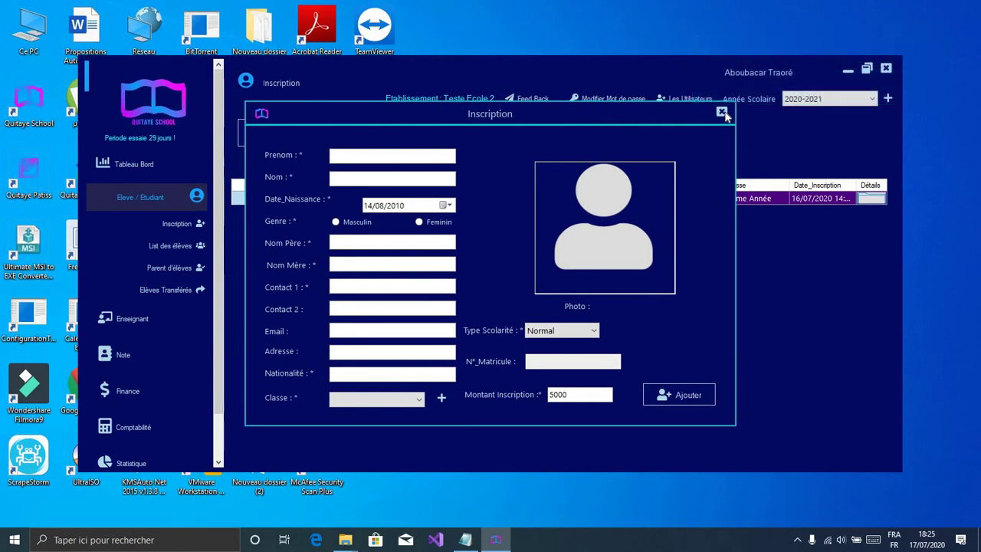
left_click(722, 111)
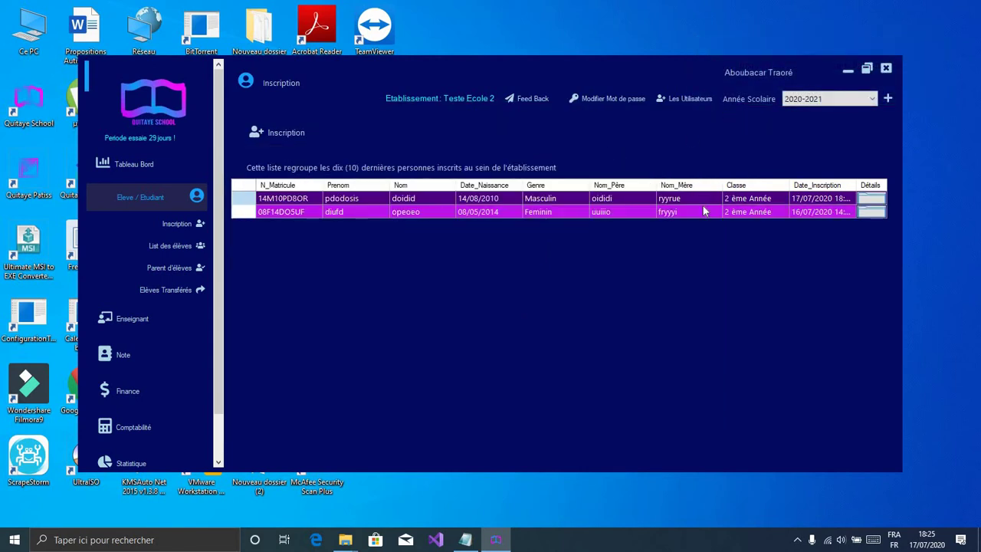
Step: Open the details of the newly registered student from the first row of the list
left_click(449, 212)
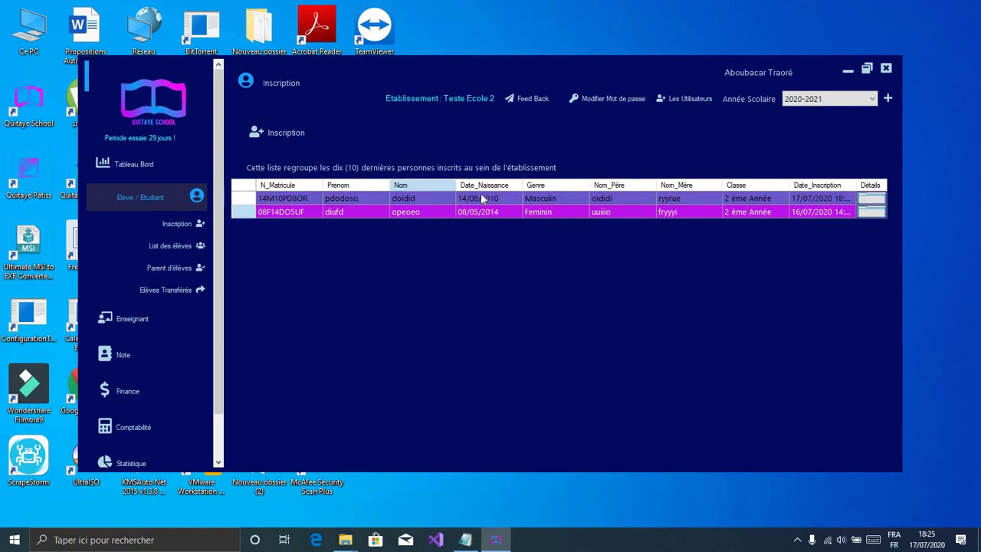
left_click(481, 196)
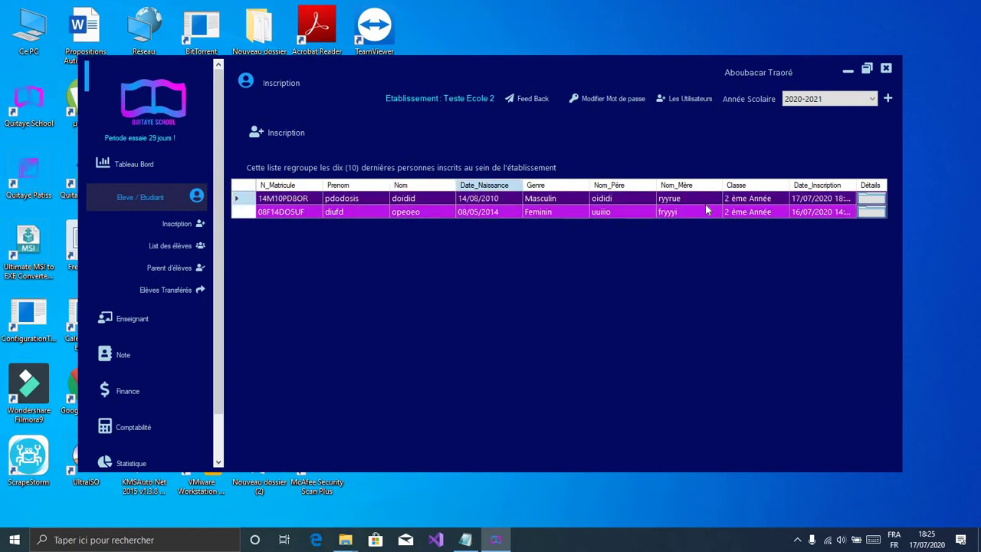
left_click(869, 199)
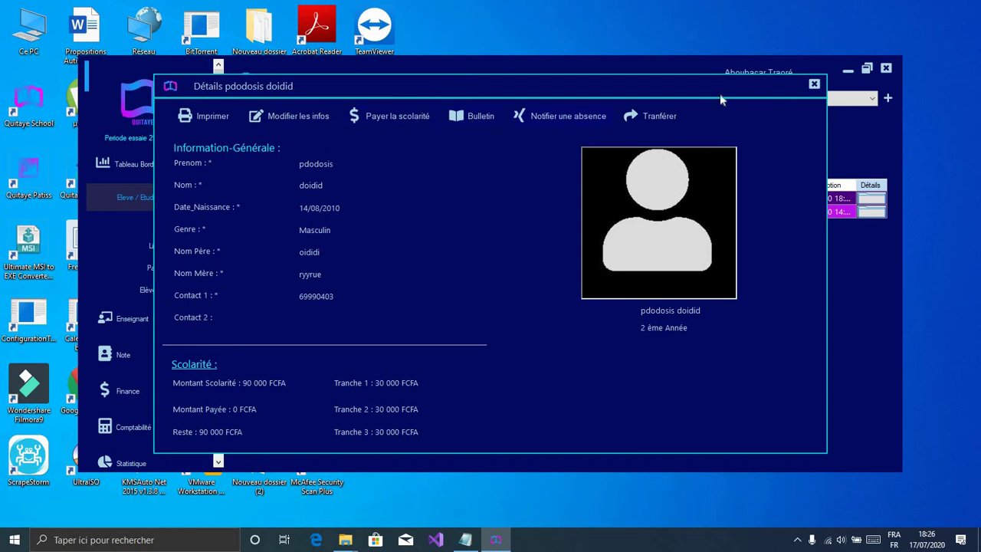
Step: Close the student details, review the 55 000 FCFA registration payments, and return to Inscription
left_click(815, 85)
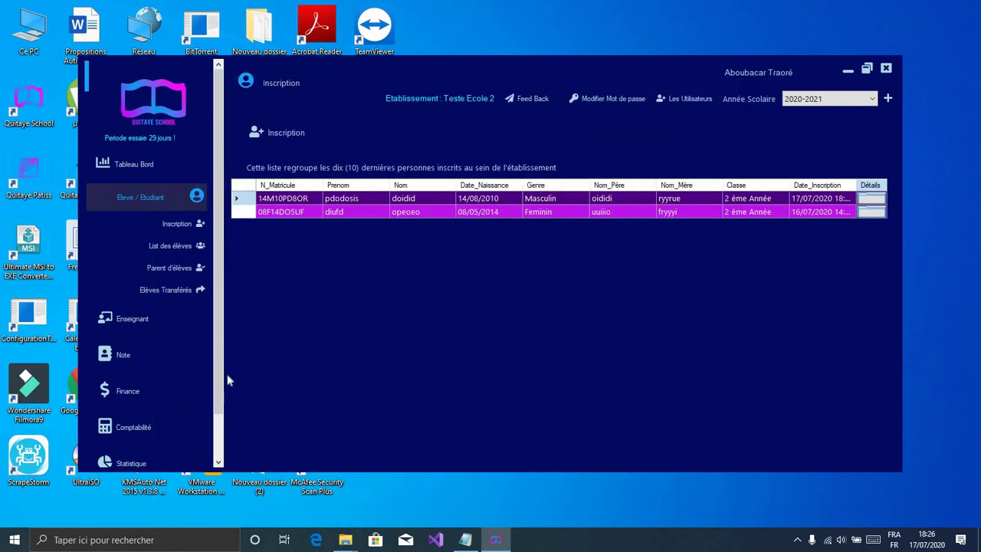
scroll(218, 429, "down", 1)
scroll(217, 433, "down", 1)
left_click(139, 340)
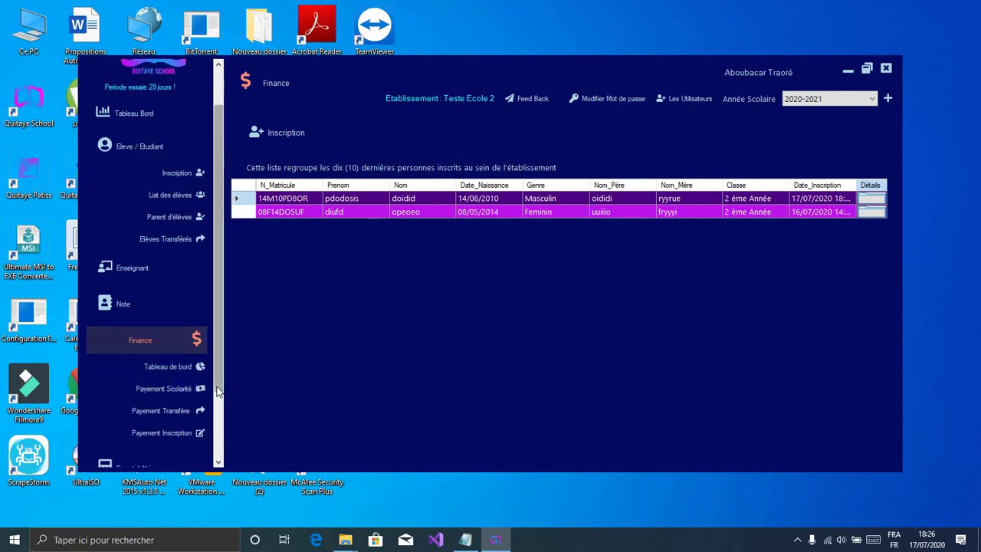
scroll(218, 458, "down", 3)
scroll(218, 458, "down", 1)
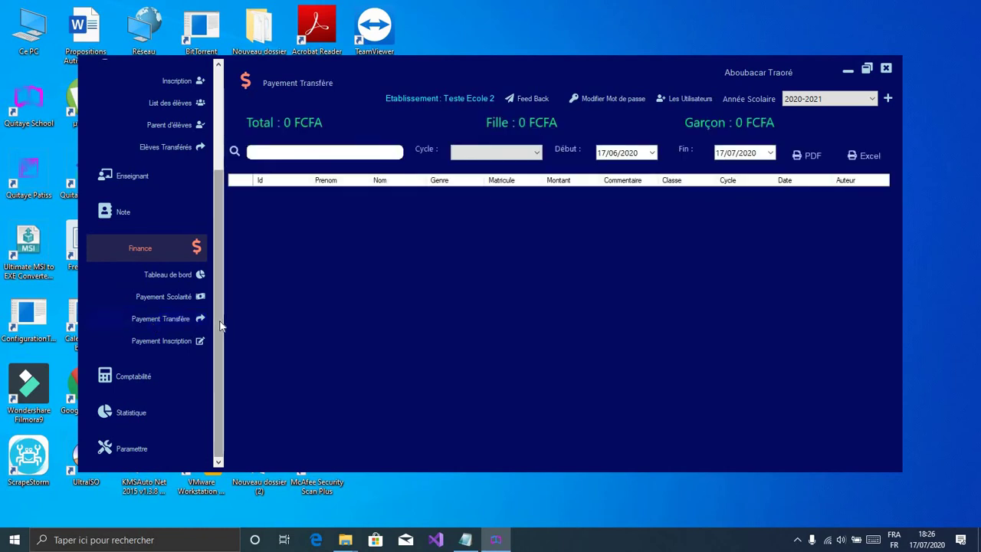
left_click(167, 344)
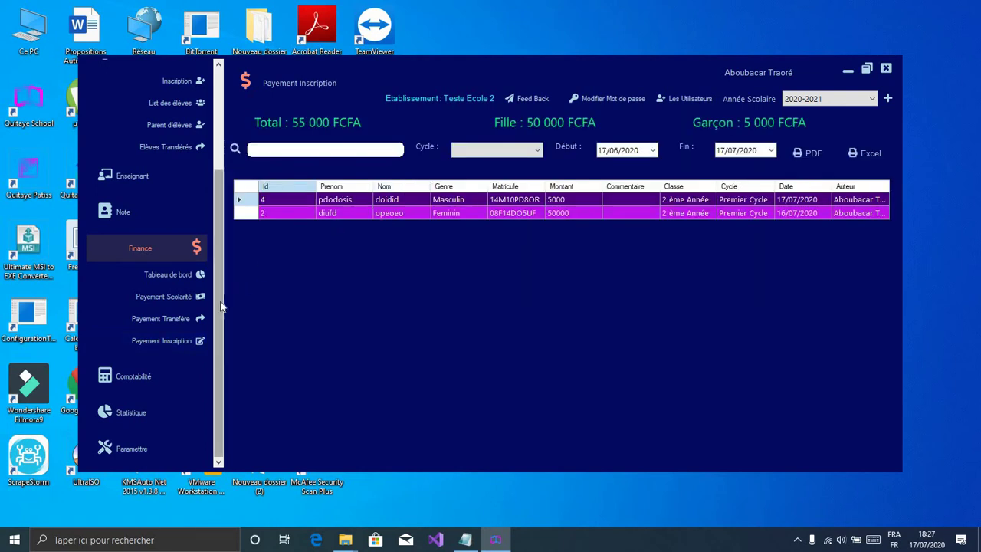
left_click_drag(221, 306, 223, 209)
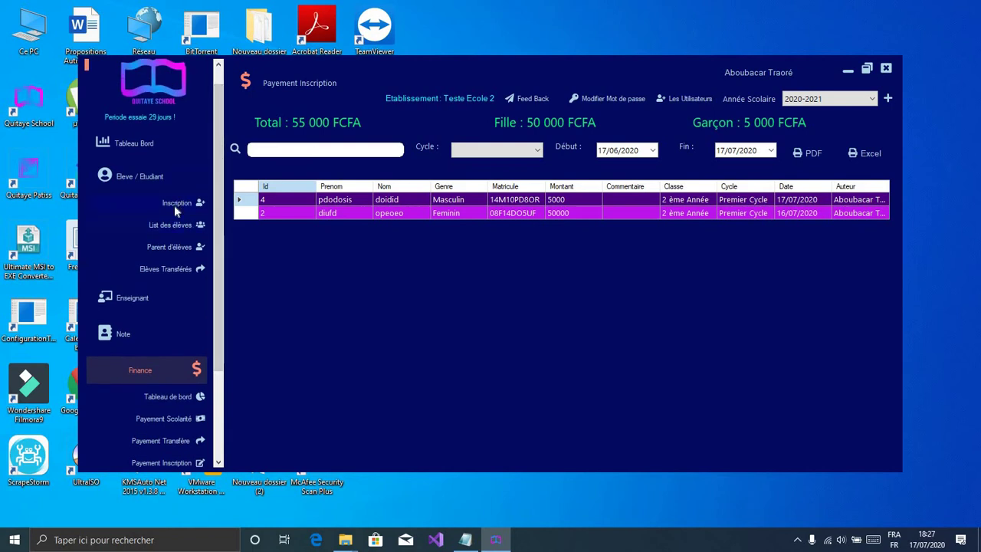
left_click(174, 204)
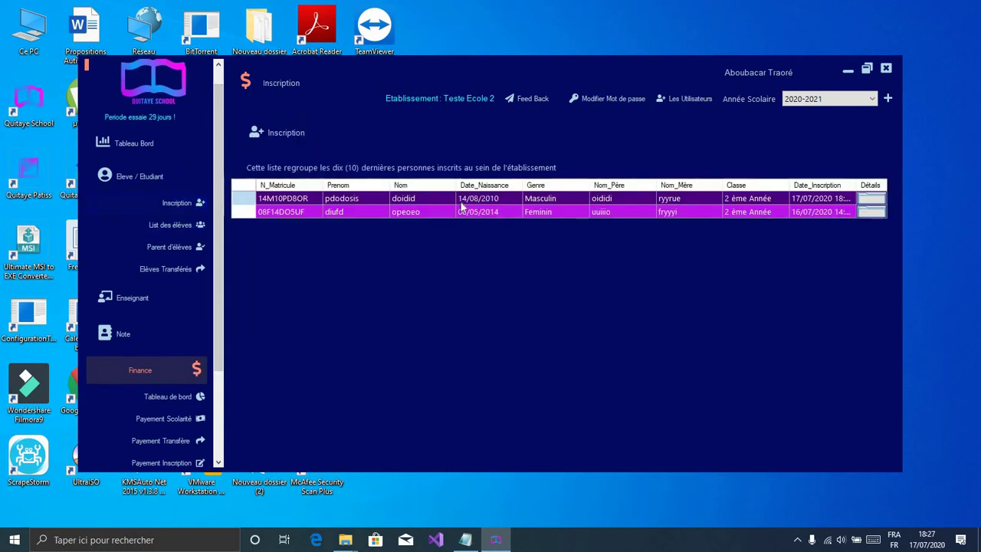
Step: Open the student list by class and view it for 1 ère Année
left_click(182, 230)
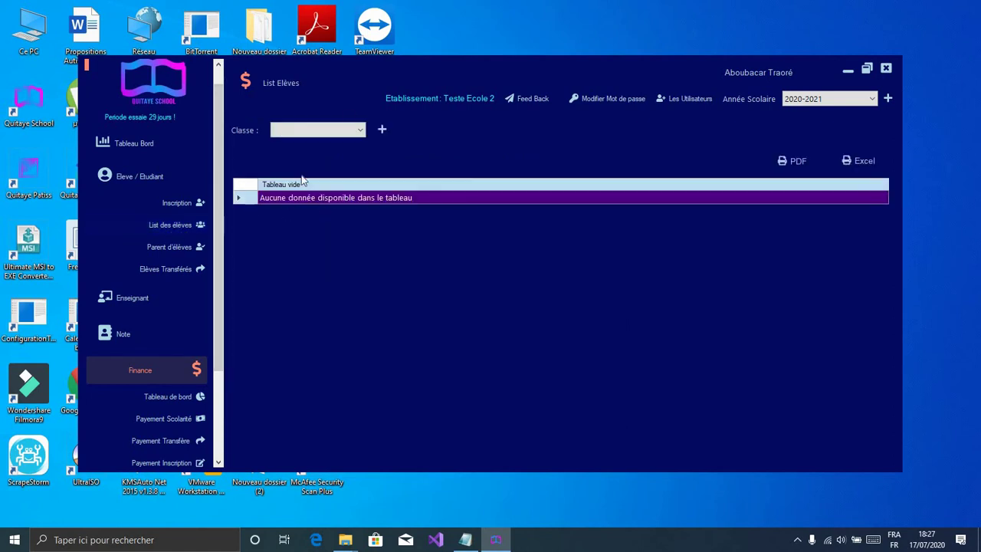
left_click(355, 131)
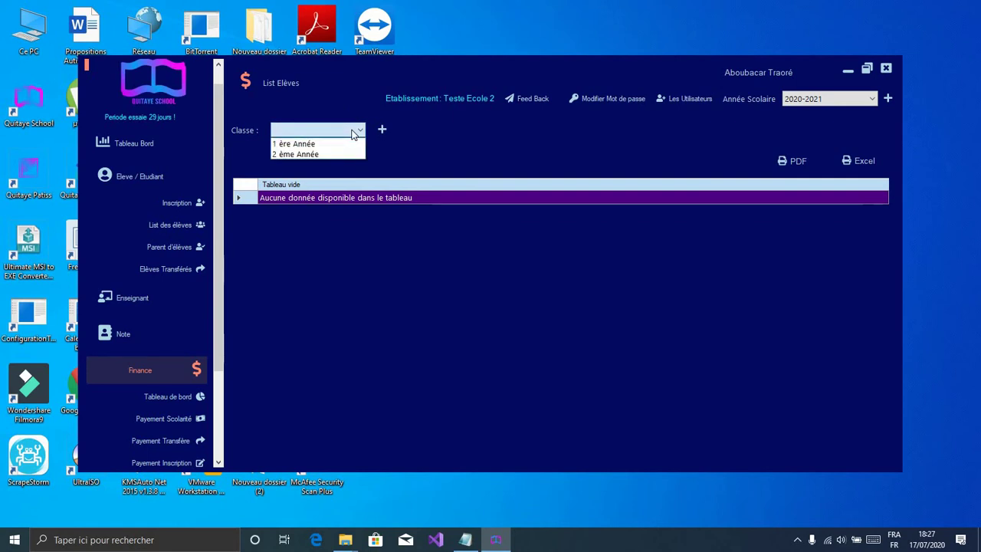
left_click(341, 147)
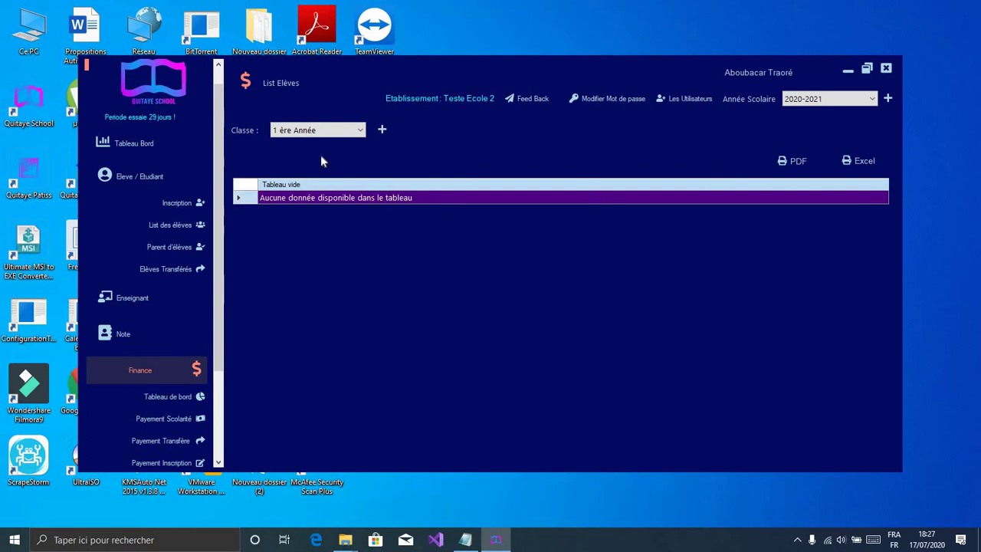
left_click(349, 134)
left_click(351, 132)
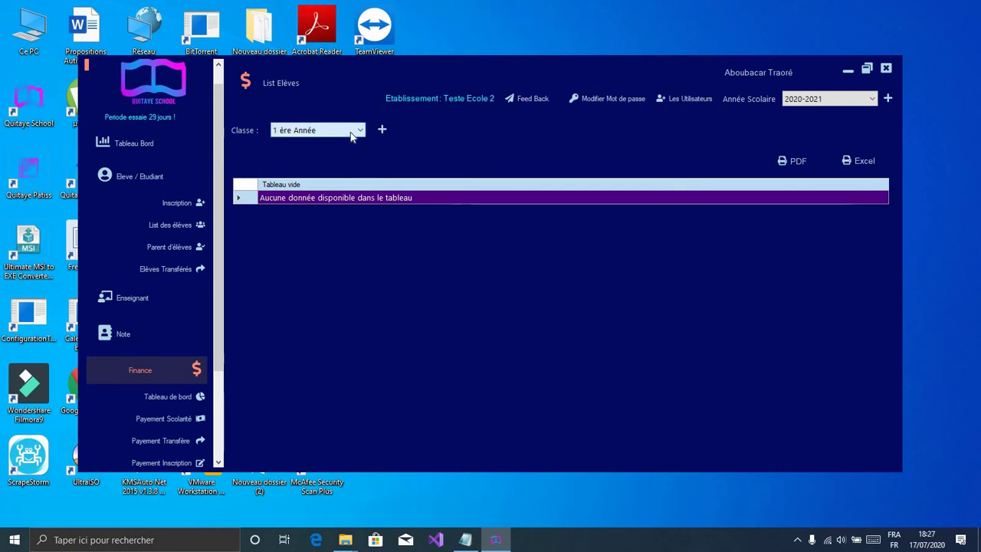
left_click(350, 132)
left_click(350, 132)
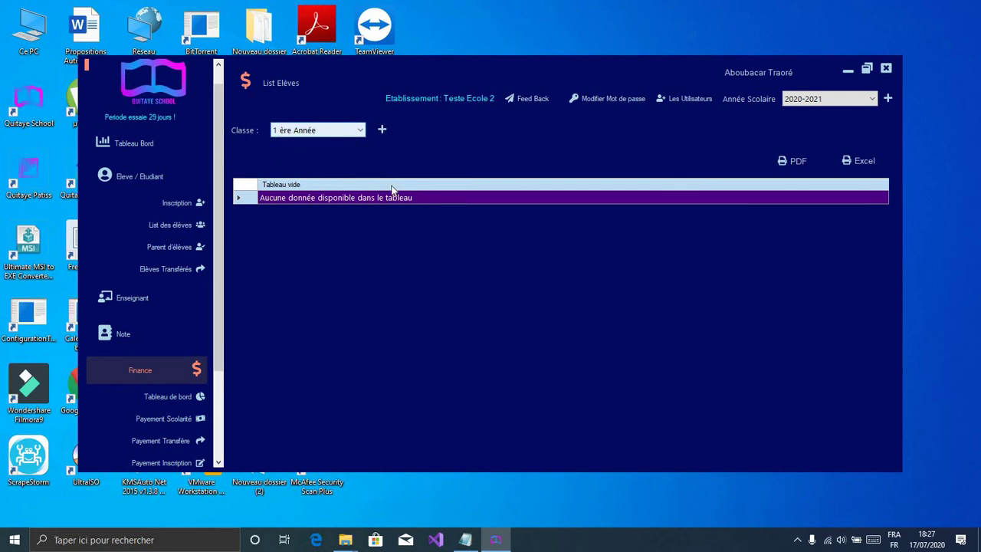
Step: Reload the list and filter it to 2 ème Année, selecting both pupil rows
left_click(177, 229)
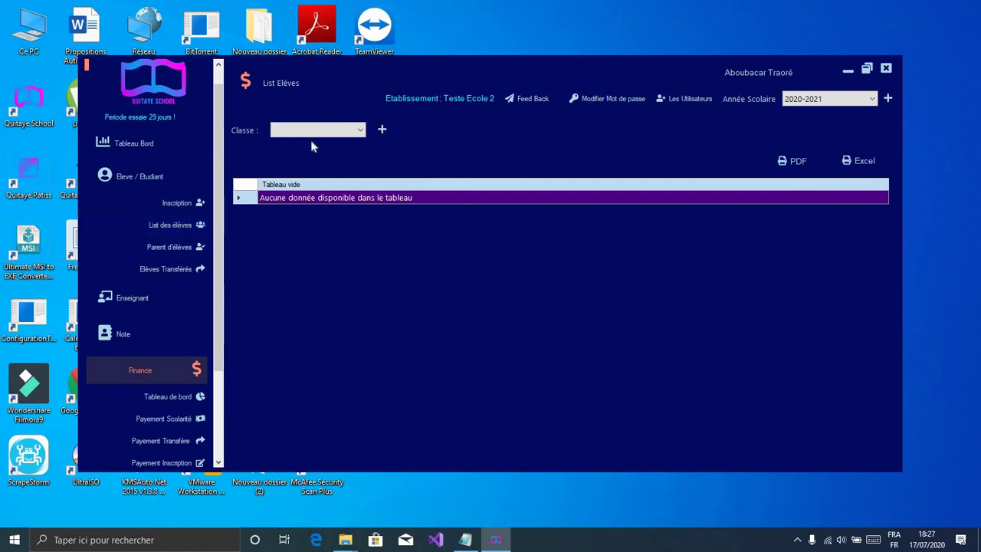
left_click(328, 136)
left_click(331, 153)
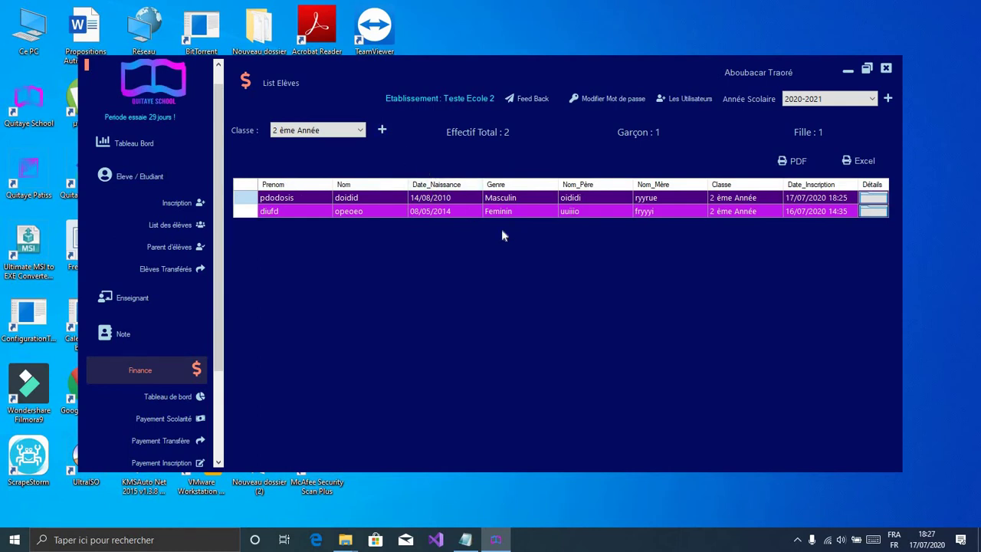
left_click(663, 212)
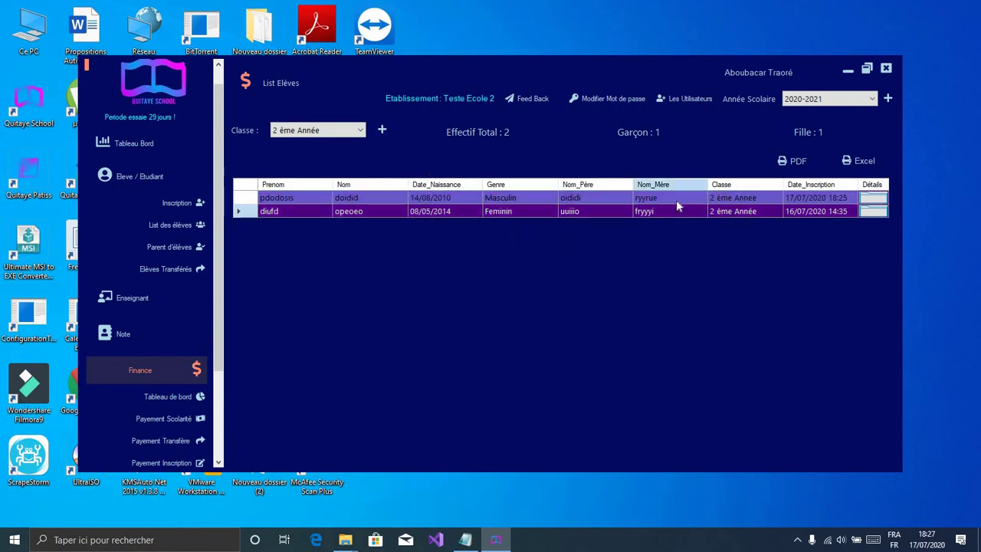
left_click(688, 197)
left_click(351, 130)
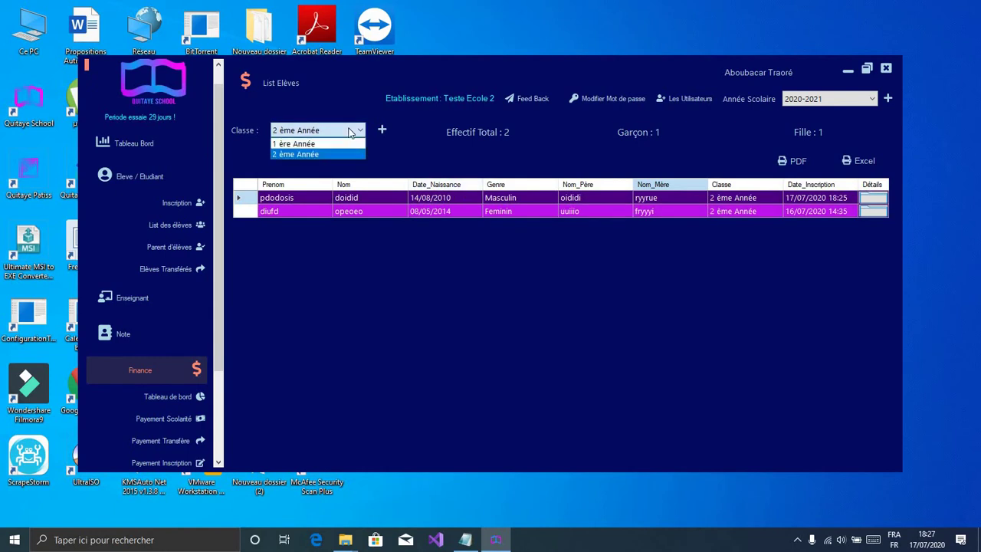
left_click(391, 140)
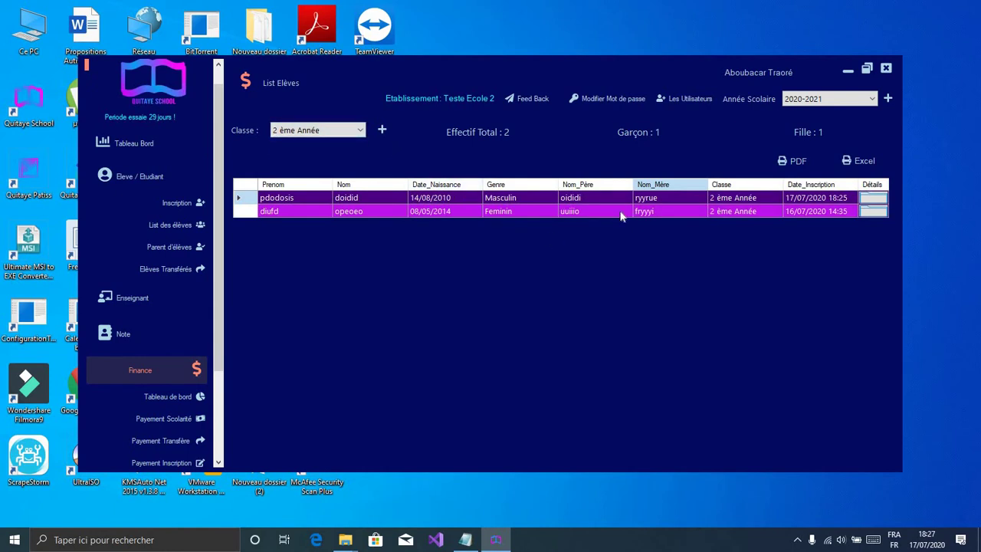
Step: Review the 2 ème Année fee details, then export the class student list as PDF
double_click(751, 215)
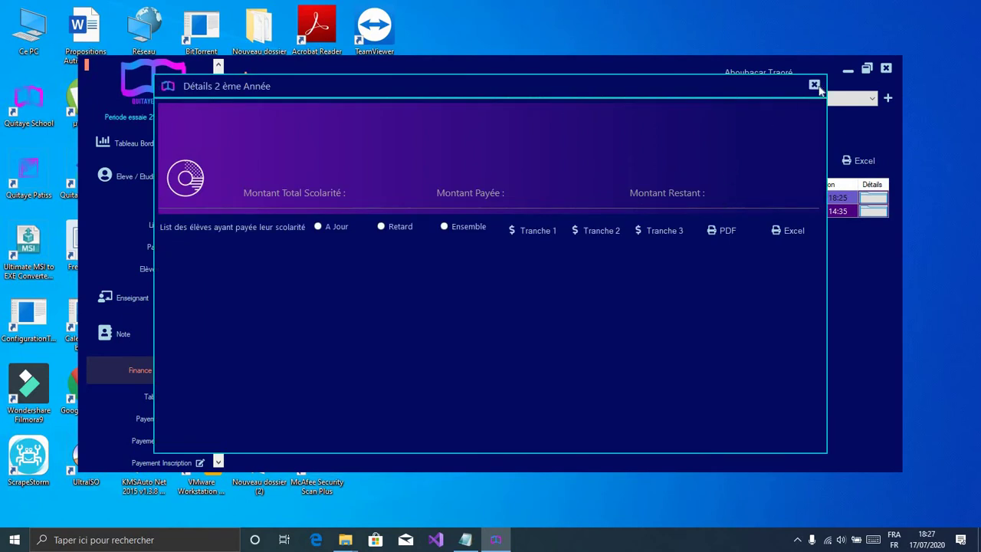
left_click(815, 86)
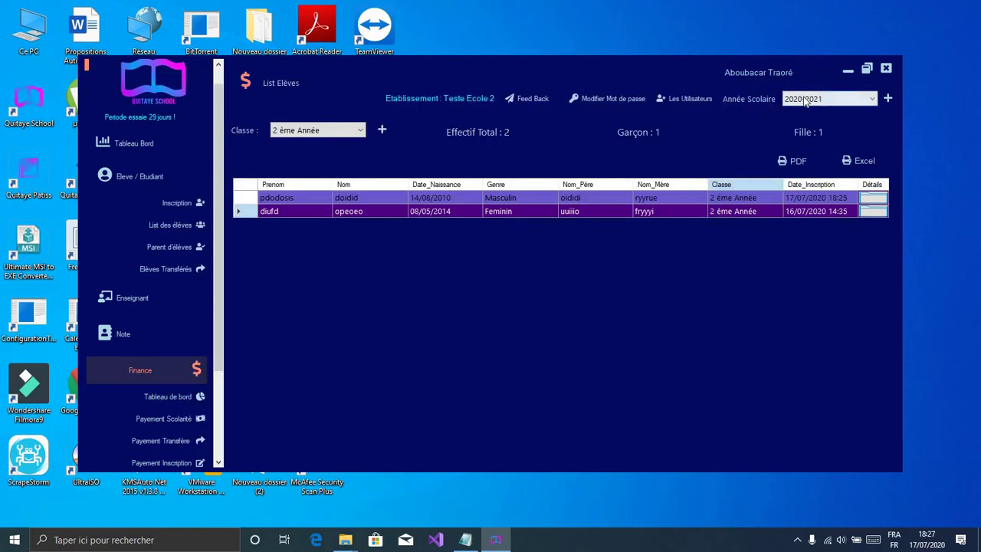
double_click(728, 207)
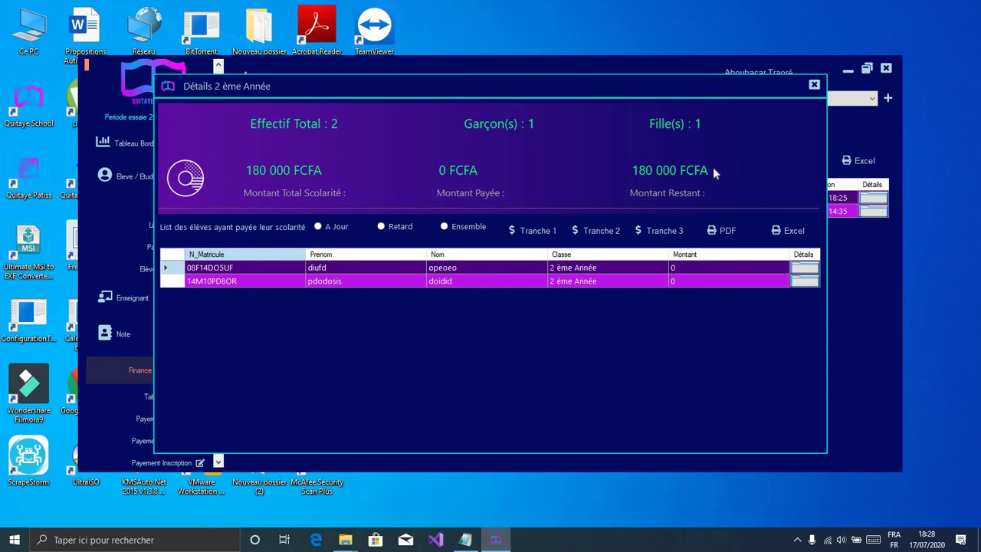
left_click(814, 85)
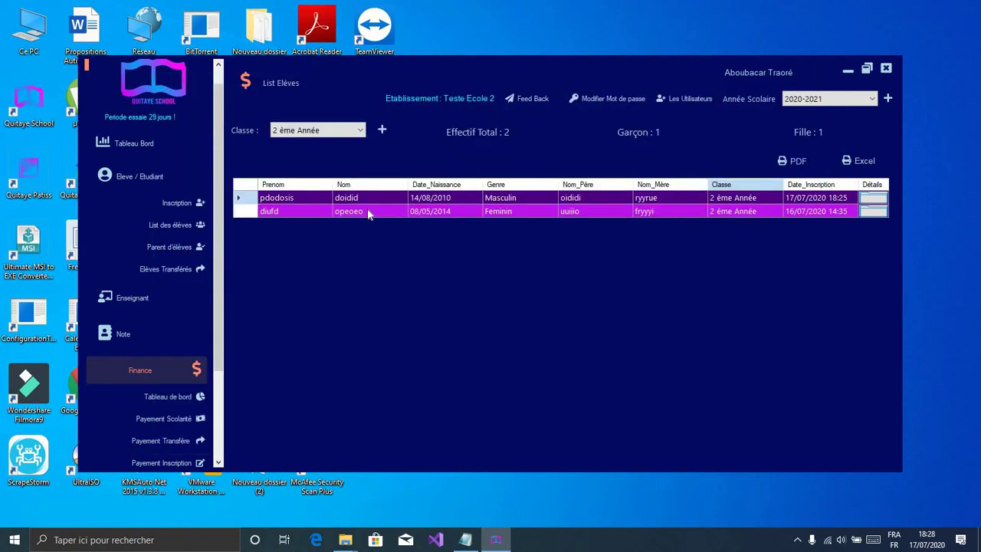
left_click(812, 168)
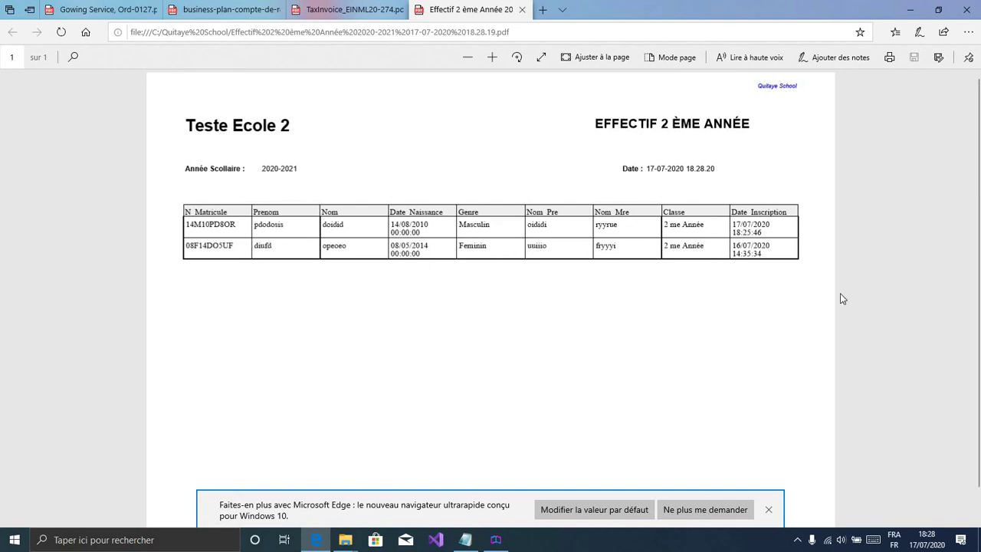
Step: Minimize Edge after reviewing the exported Effectif 2 ème Année PDF
left_click(912, 10)
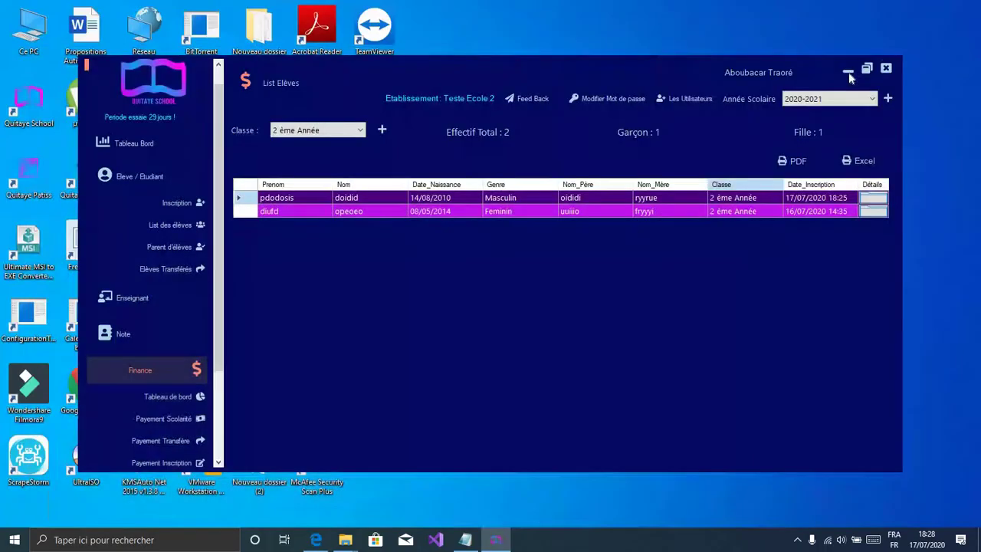
Step: Export the 2 ème Année list to Excel, autofit the Date_Naissance column, then minimize Excel
left_click(858, 161)
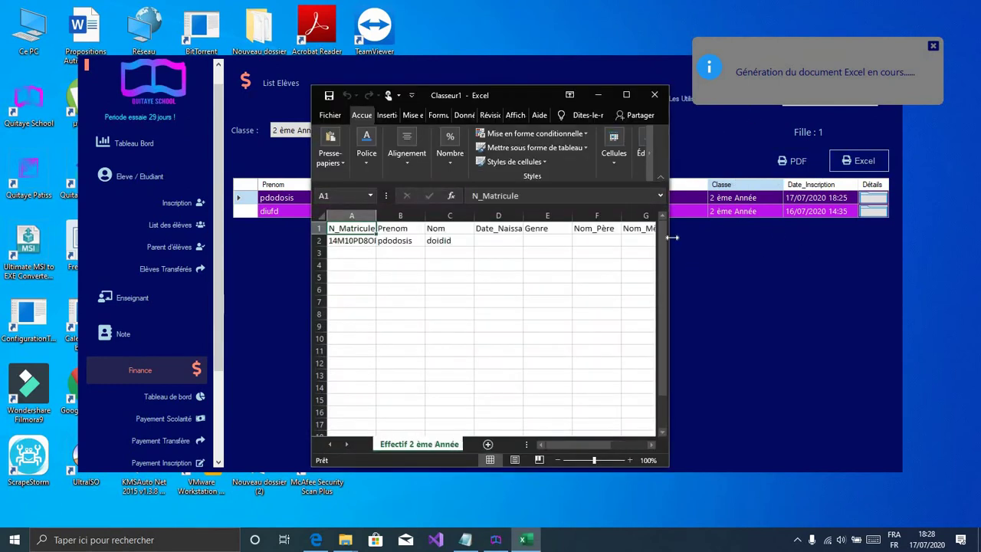
left_click(626, 94)
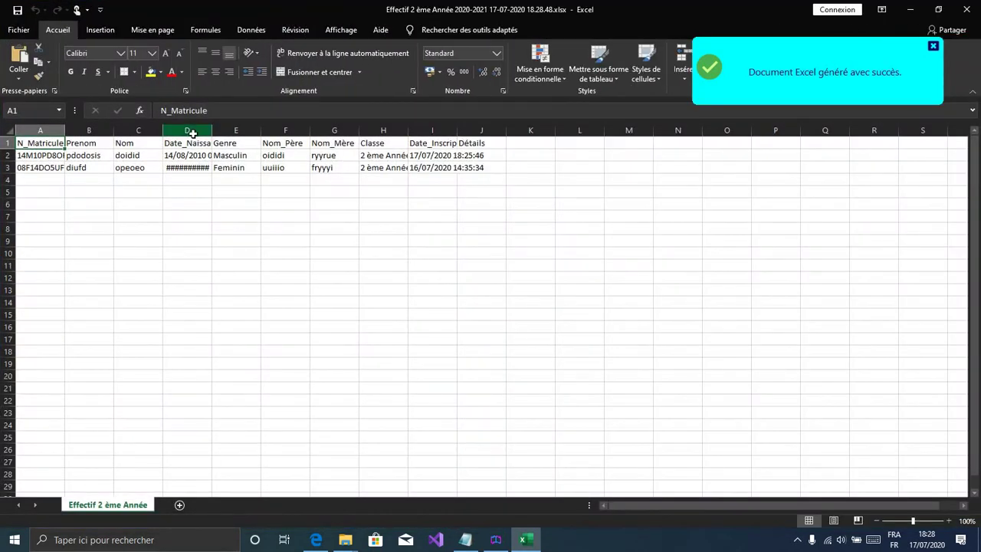
left_click(204, 132)
double_click(207, 132)
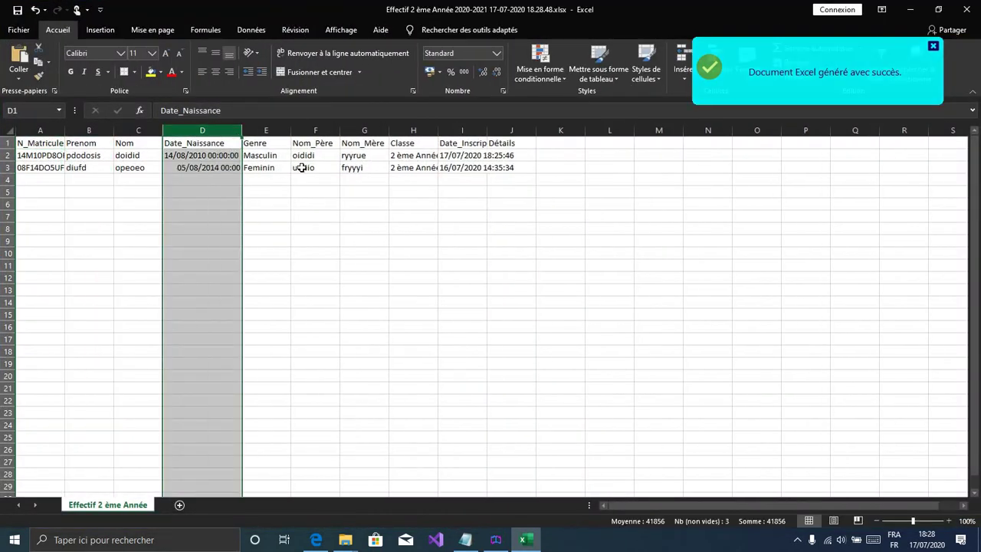
left_click(469, 165)
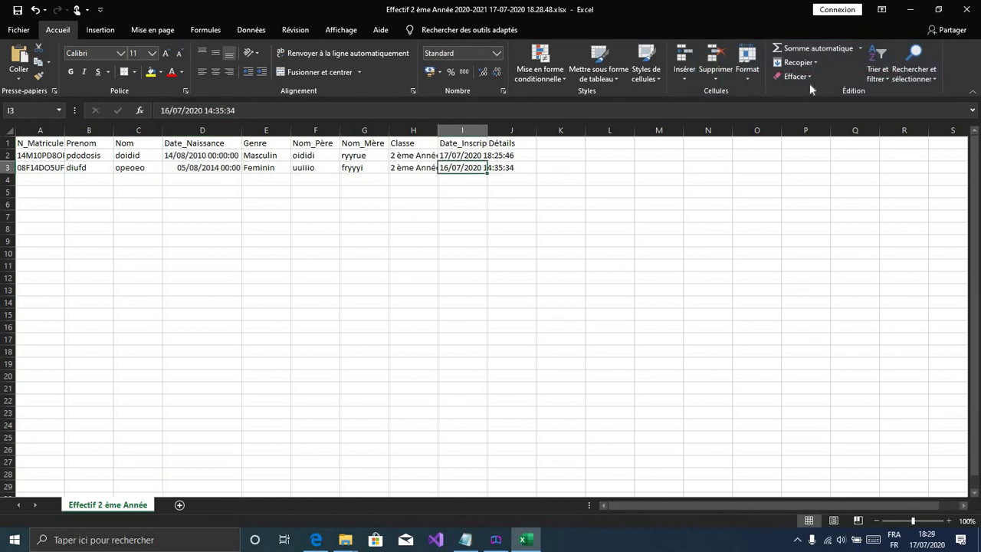
left_click(917, 9)
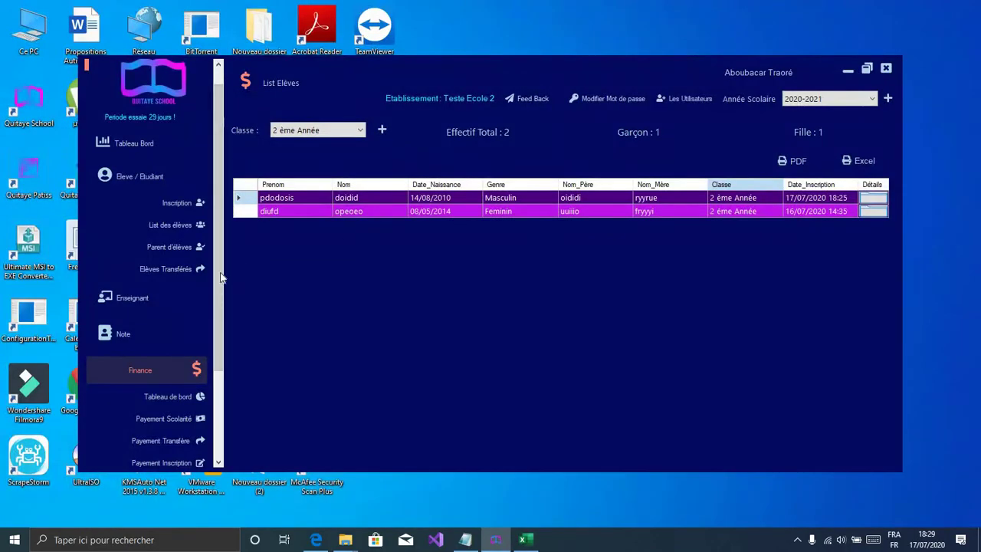
Step: Pay 20 000 FCFA tuition for the first recently enrolled student, leaving 70 000 FCFA owed
scroll(221, 285, "up", 1)
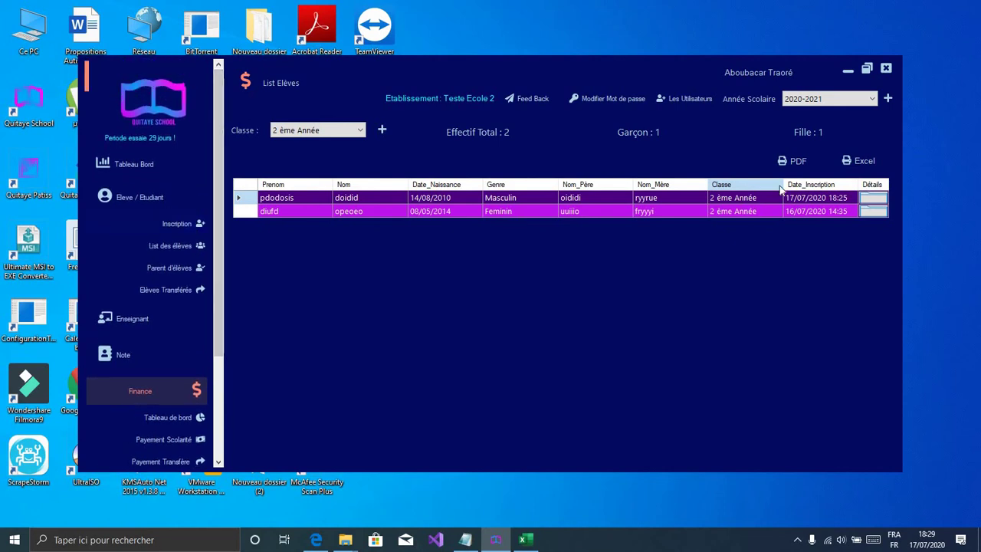
left_click(174, 226)
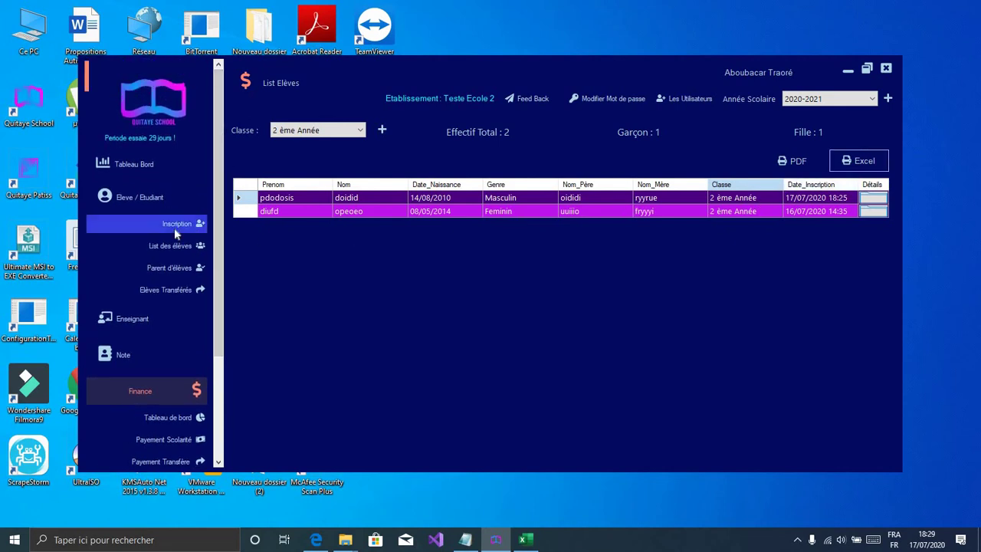
left_click(871, 198)
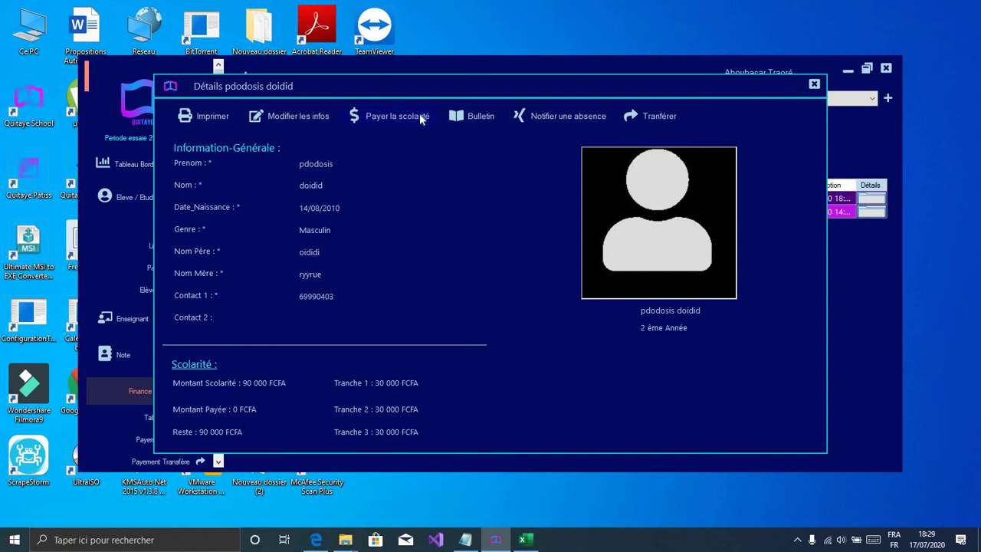
left_click(451, 153)
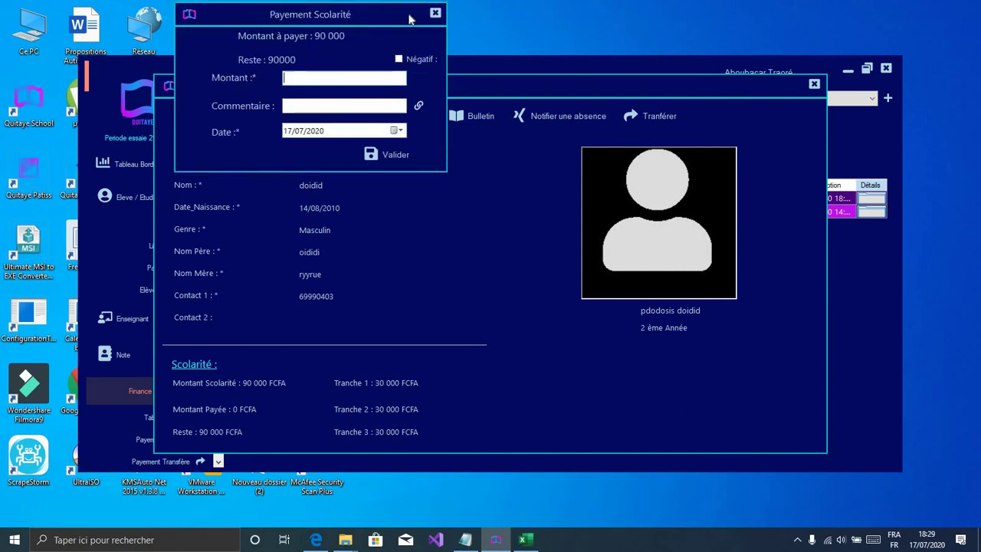
left_click_drag(411, 19, 520, 152)
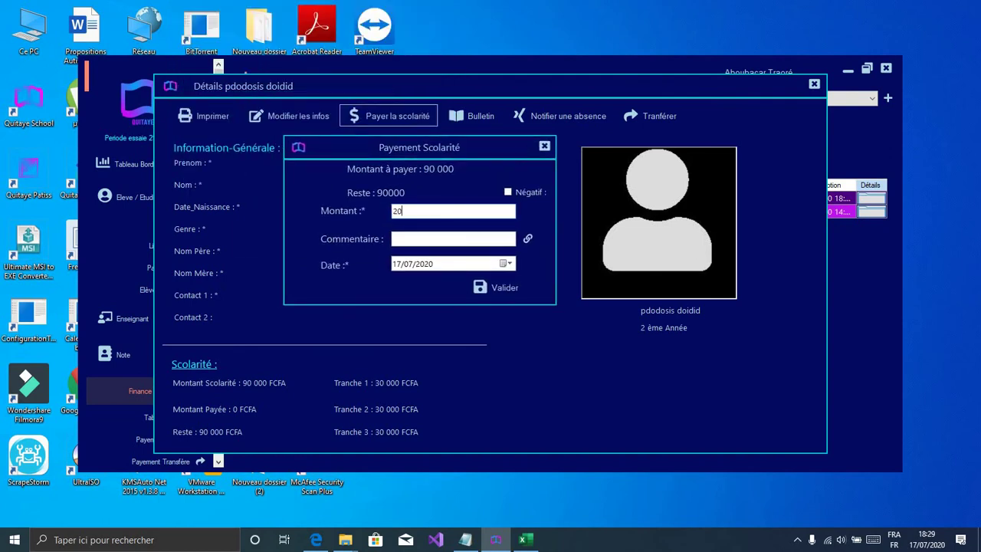
type("20000")
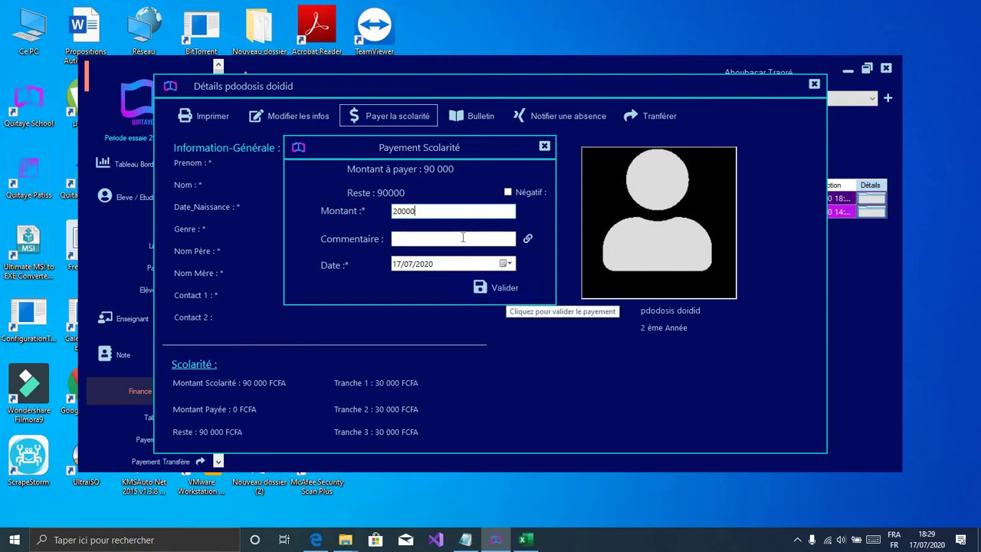
left_click(499, 287)
left_click(555, 315)
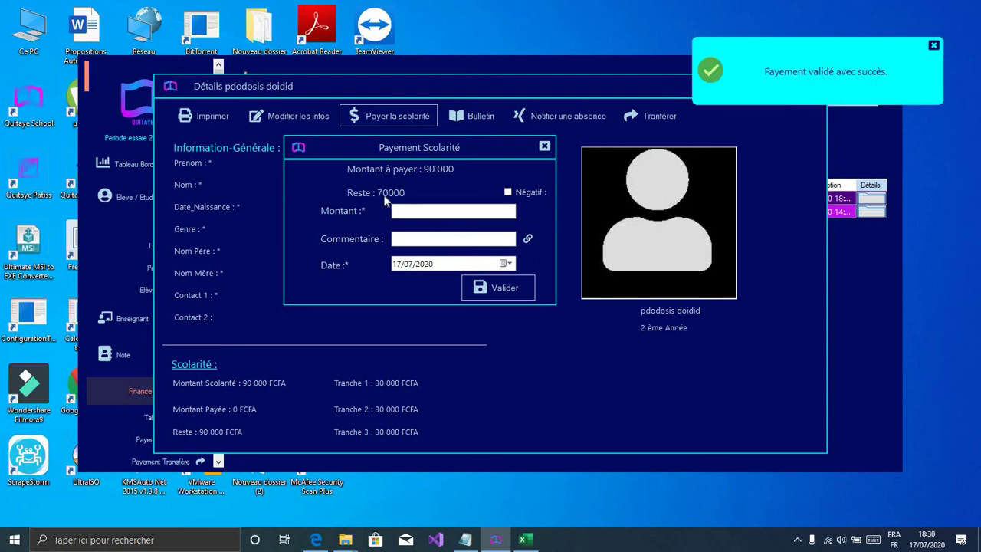
left_click(544, 147)
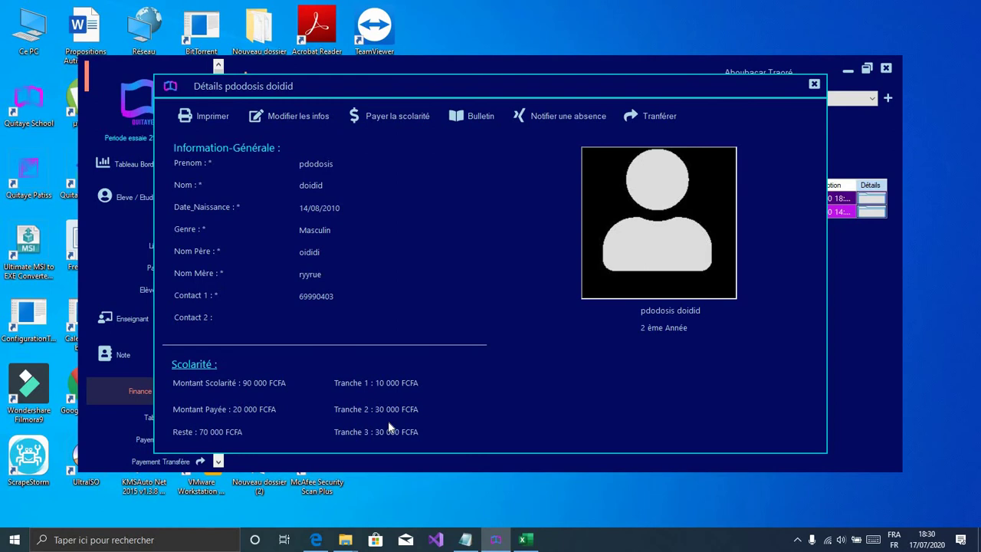
Step: Close the student details and open the Payement Scolarité list of recorded fees
left_click(814, 84)
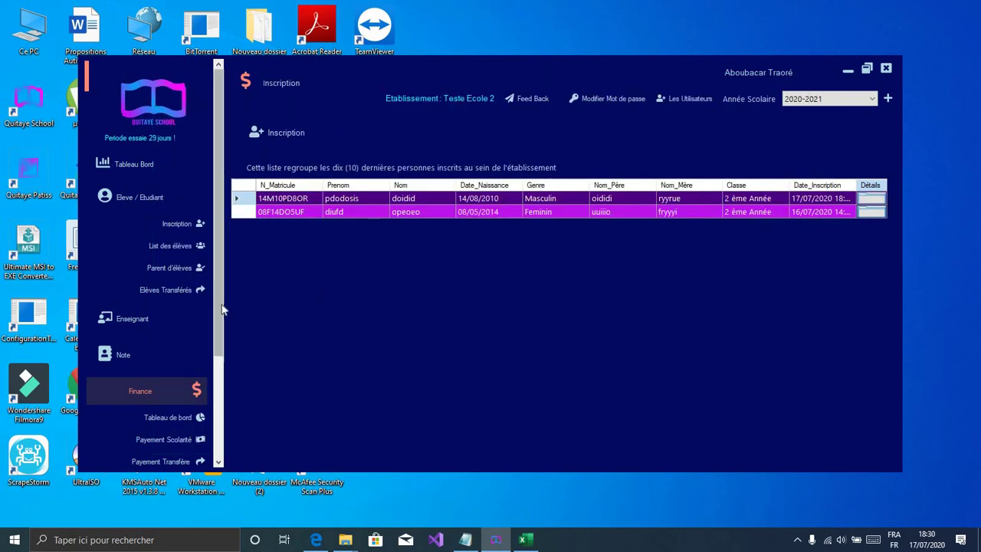
scroll(223, 316, "down", 3)
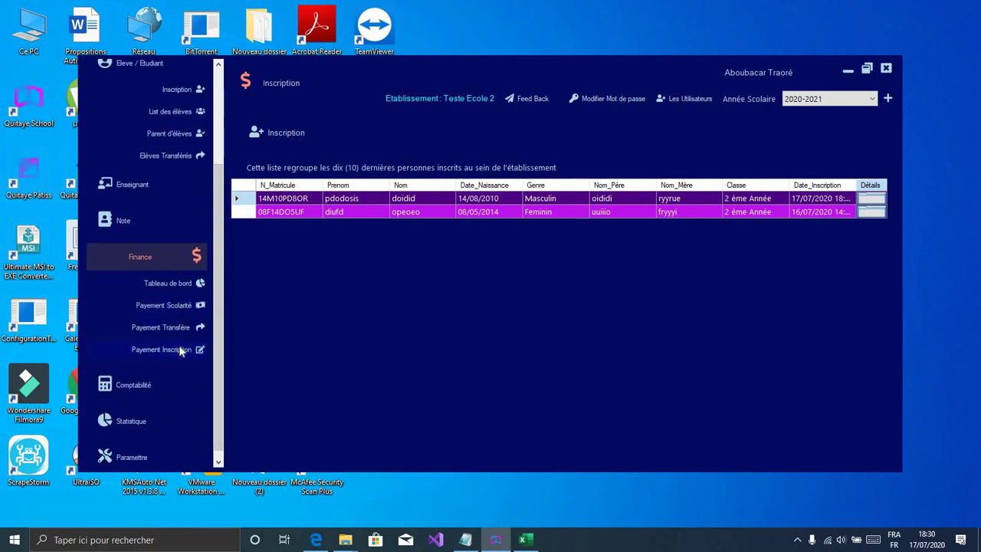
left_click(163, 349)
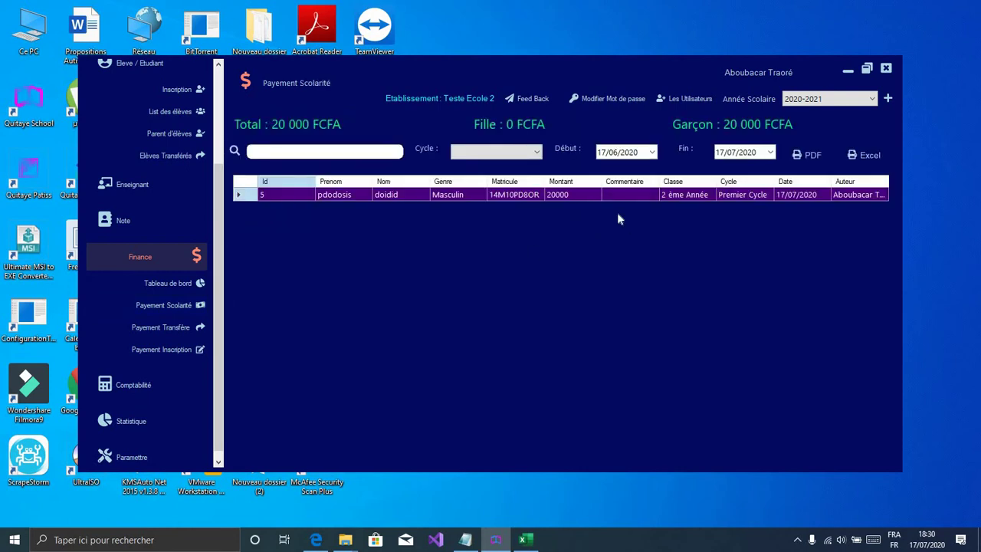
Step: Filter the payments by Cycle to Premier Cycle, then open the Les Utilisateurs window
left_click(523, 156)
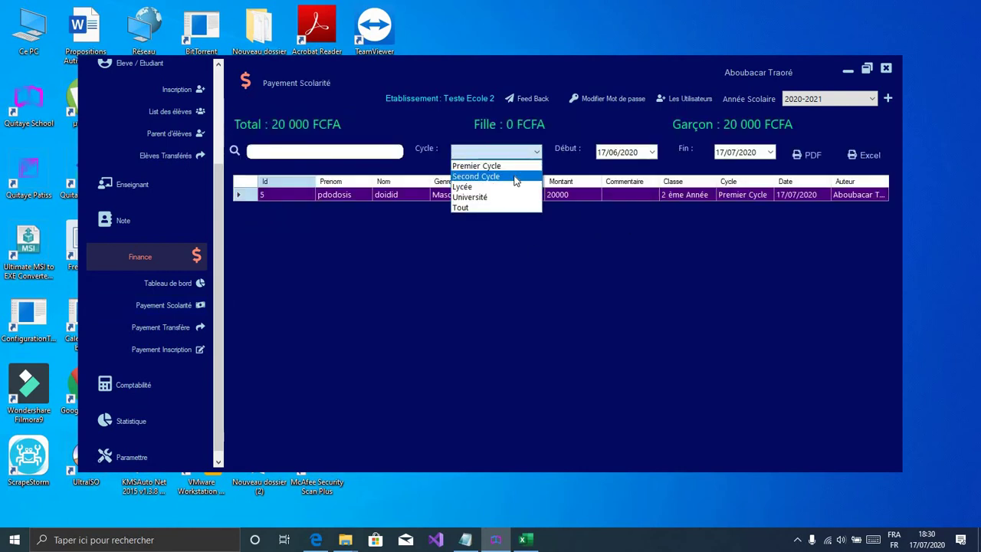
left_click(515, 178)
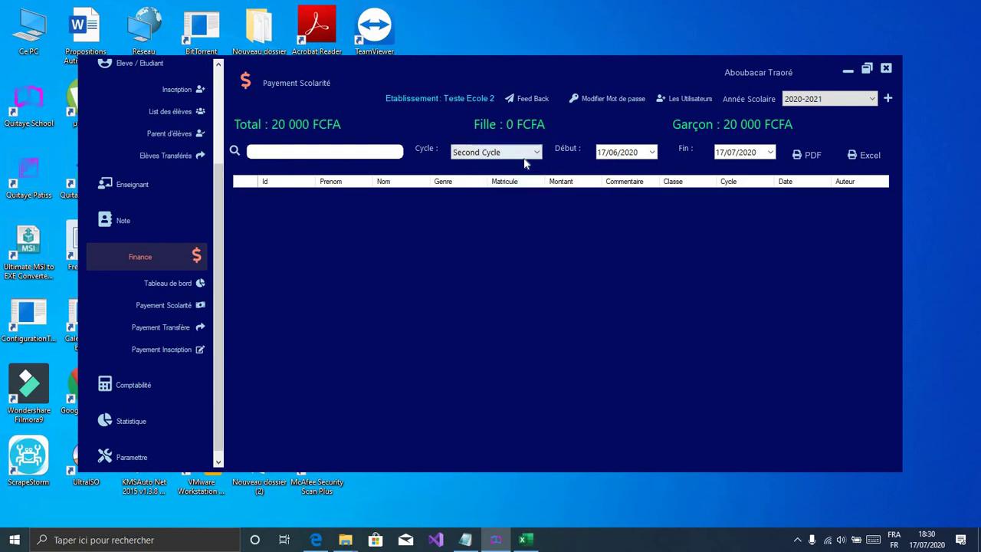
left_click(527, 155)
left_click(527, 162)
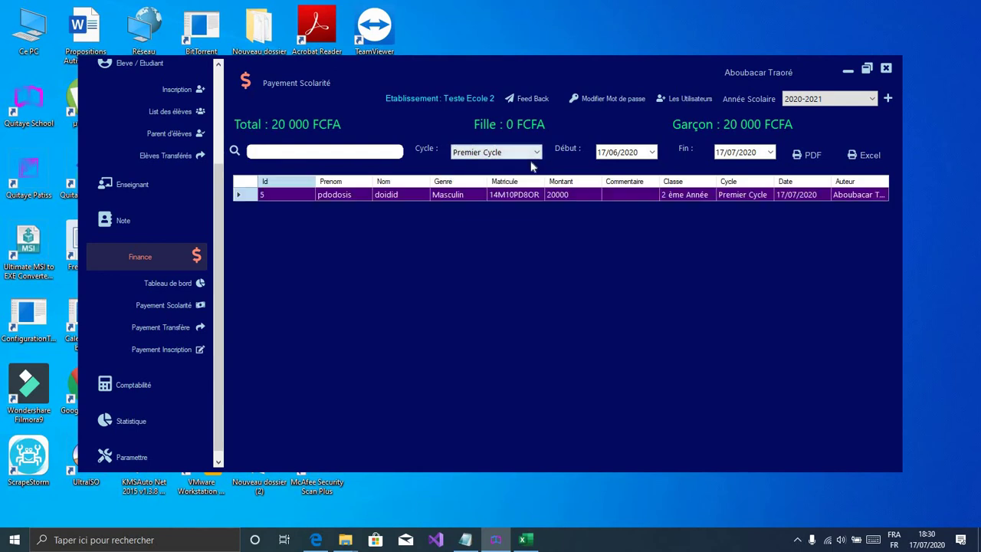
left_click(533, 153)
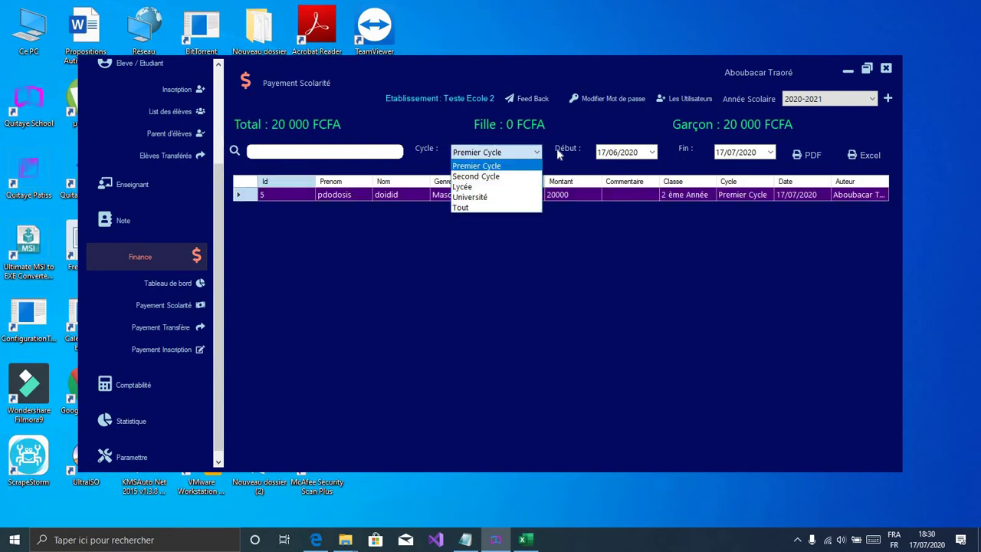
left_click(477, 165)
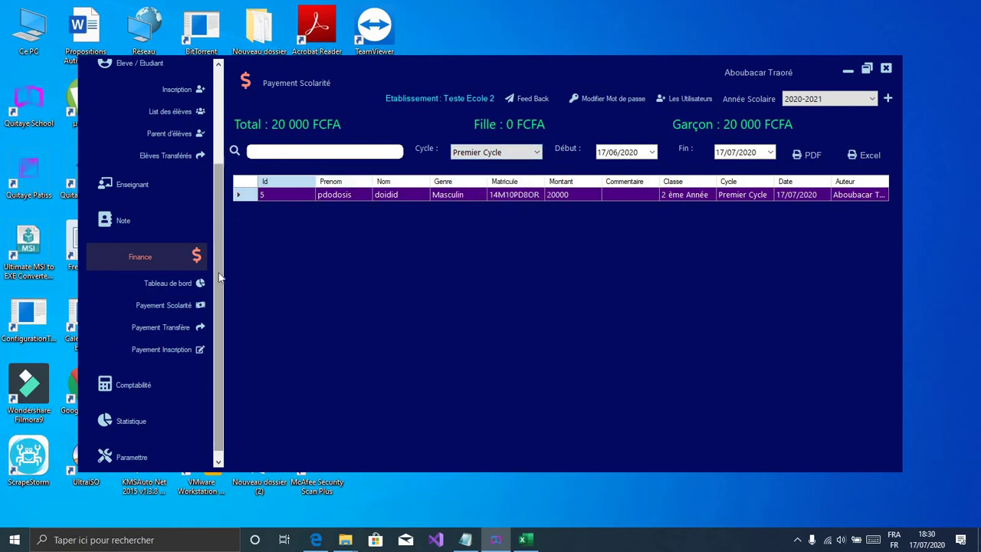
left_click_drag(217, 264, 223, 196)
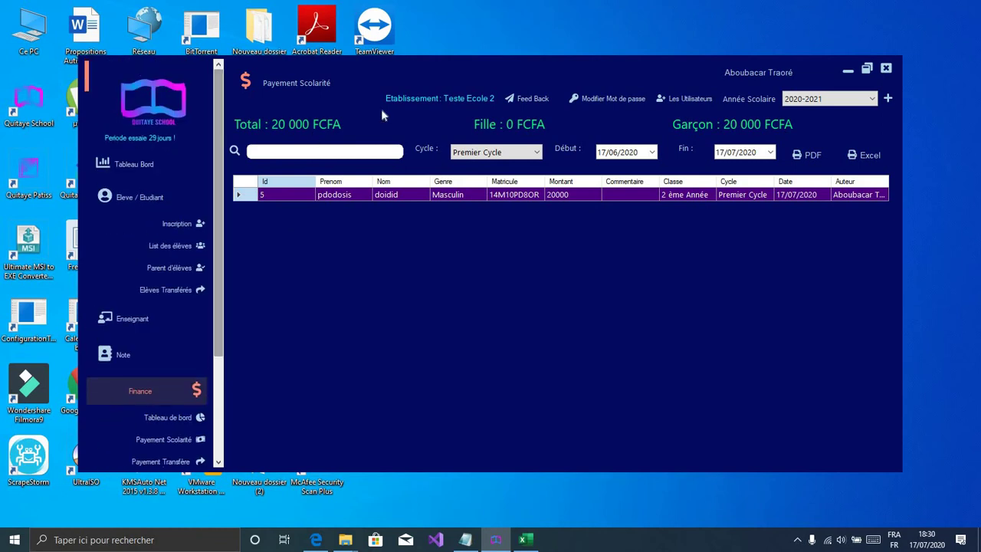
left_click(686, 97)
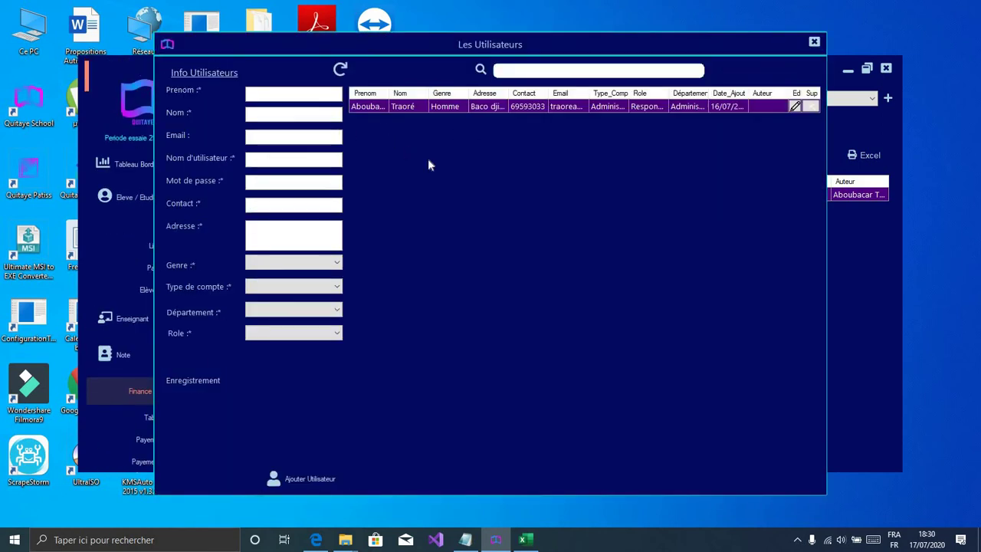
left_click(296, 95)
left_click(314, 270)
left_click(289, 304)
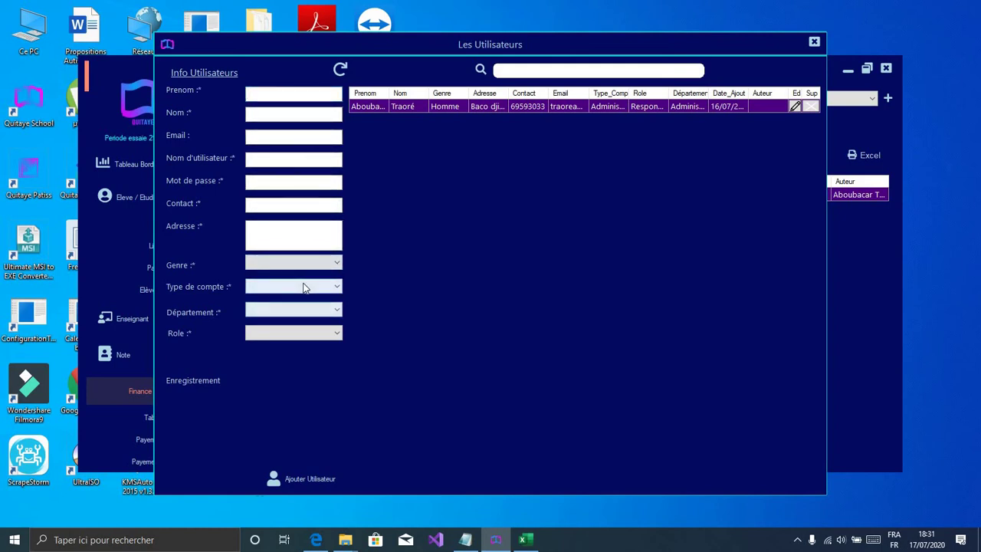
left_click(307, 286)
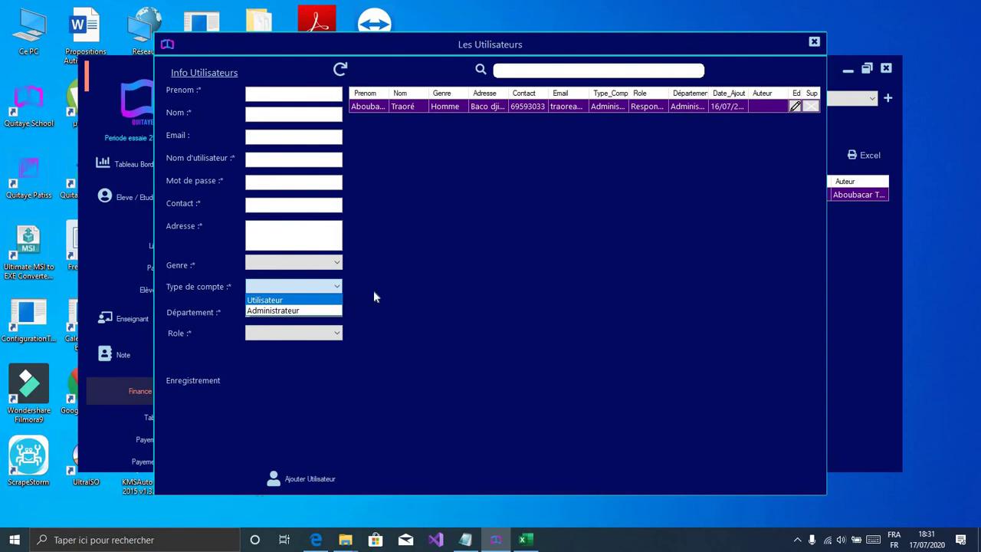
left_click(378, 296)
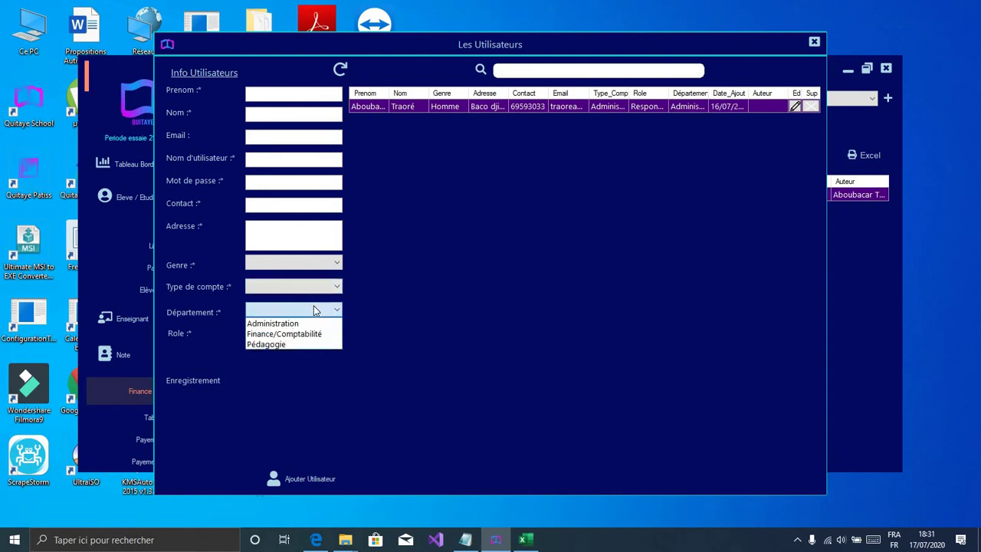
left_click(316, 311)
left_click(317, 310)
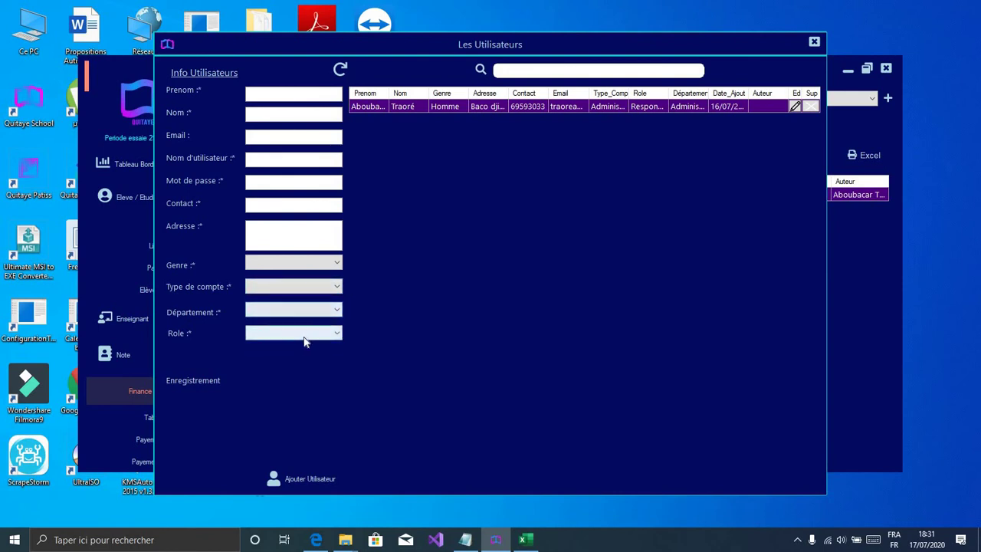
left_click(304, 336)
left_click(304, 336)
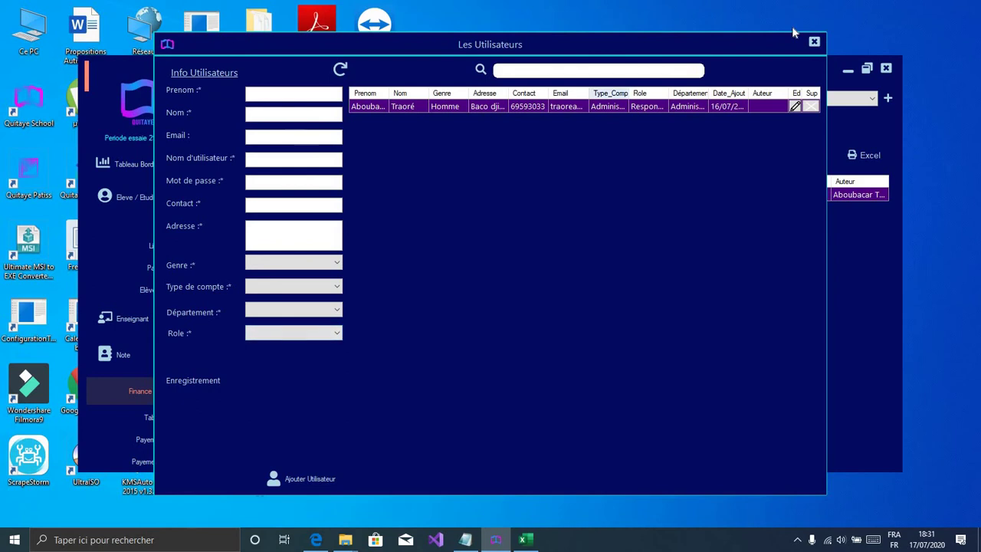
left_click(814, 44)
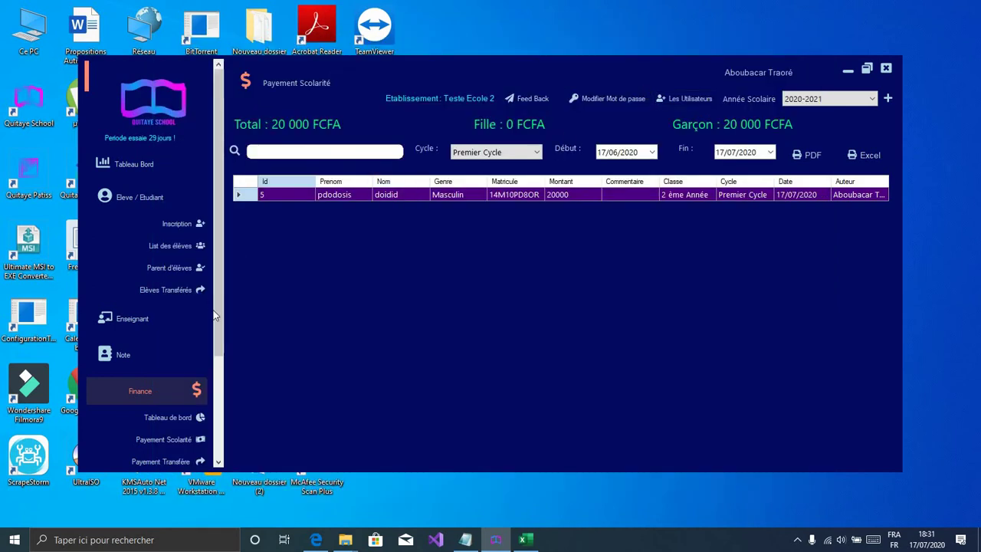
Step: Open Tableau Bord showing 2 pupils averaging 10 000 FCFA each, then expand Finance
scroll(218, 429, "down", 3)
scroll(218, 429, "down", 1)
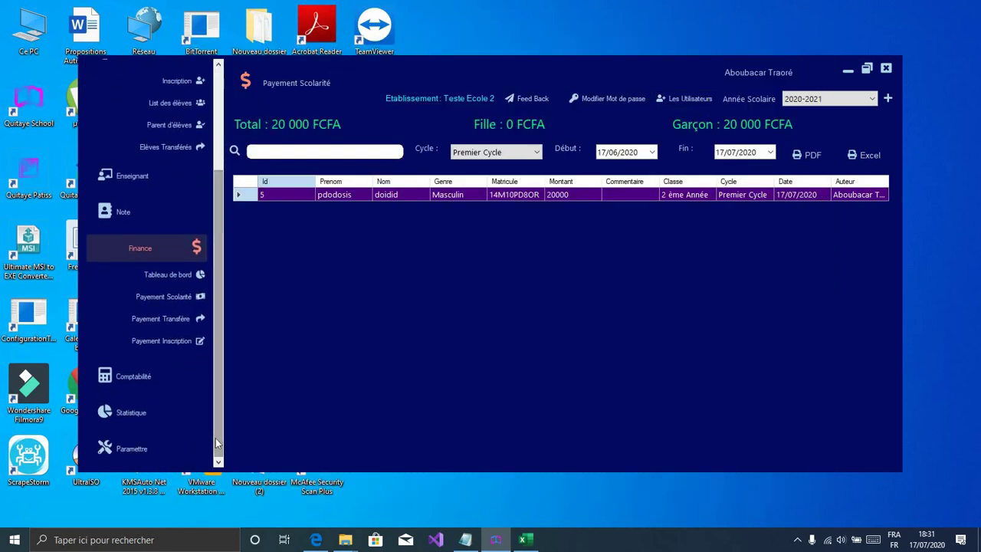
left_click_drag(216, 438, 215, 282)
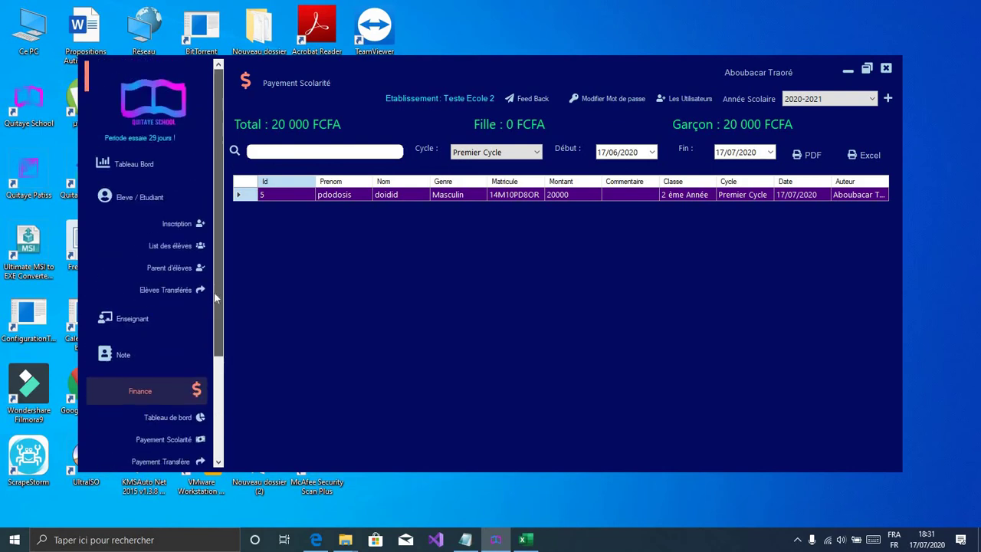
left_click(180, 169)
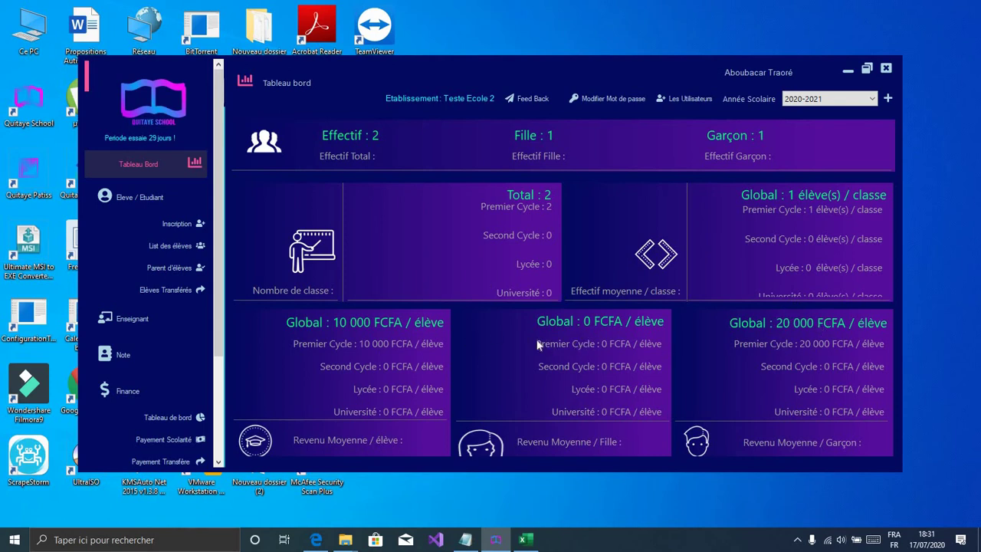
left_click(153, 384)
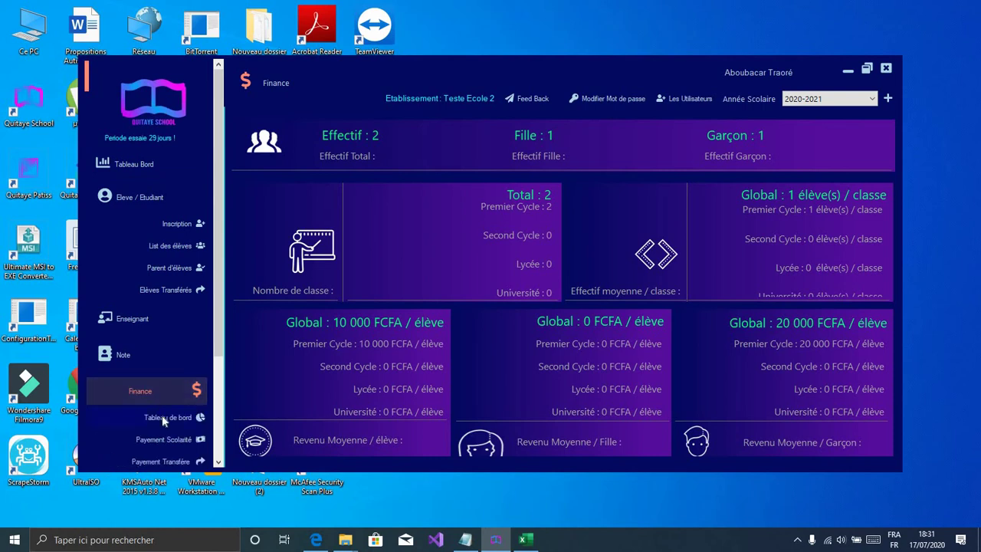
Step: View the Finance dashboard (20 000 of 180 000 FCFA collected), then open Comptabilité's Saisie form
left_click(162, 415)
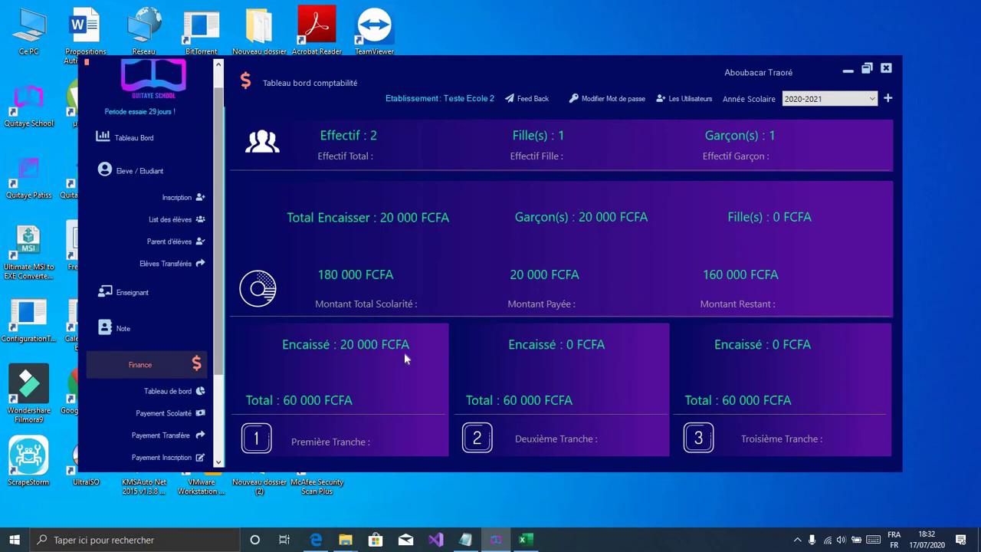
left_click_drag(218, 349, 220, 439)
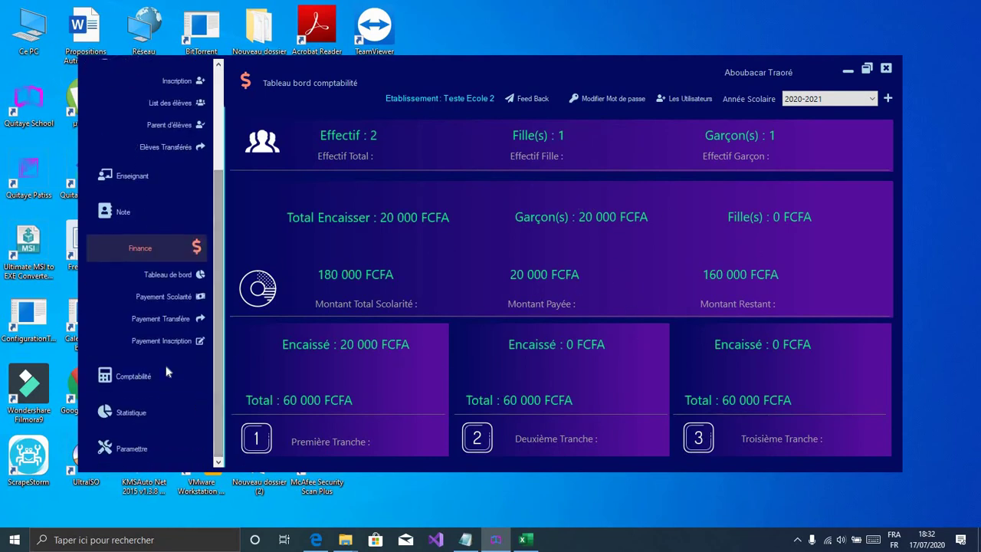
left_click(166, 372)
scroll(182, 309, "down", 2)
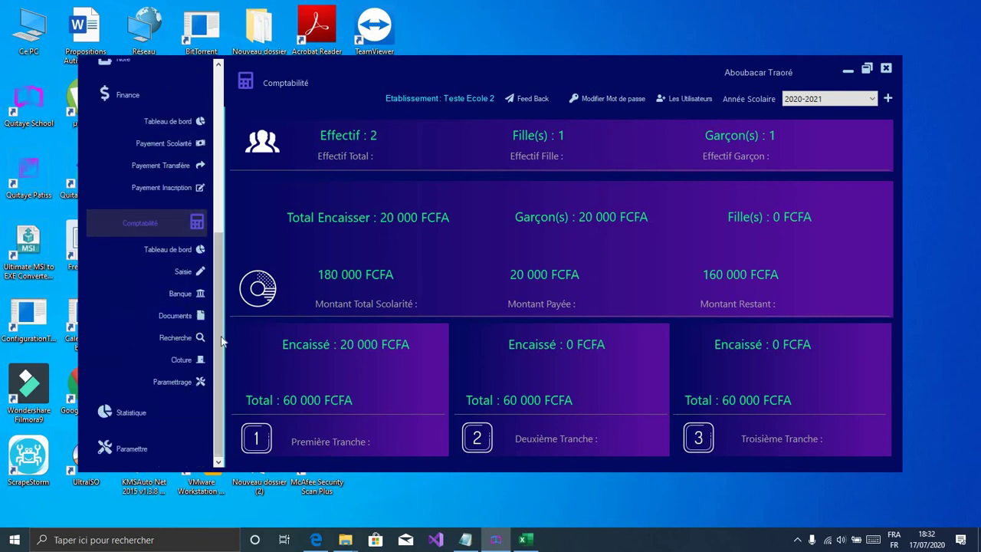
scroll(222, 353, "up", 1)
scroll(222, 345, "down", 1)
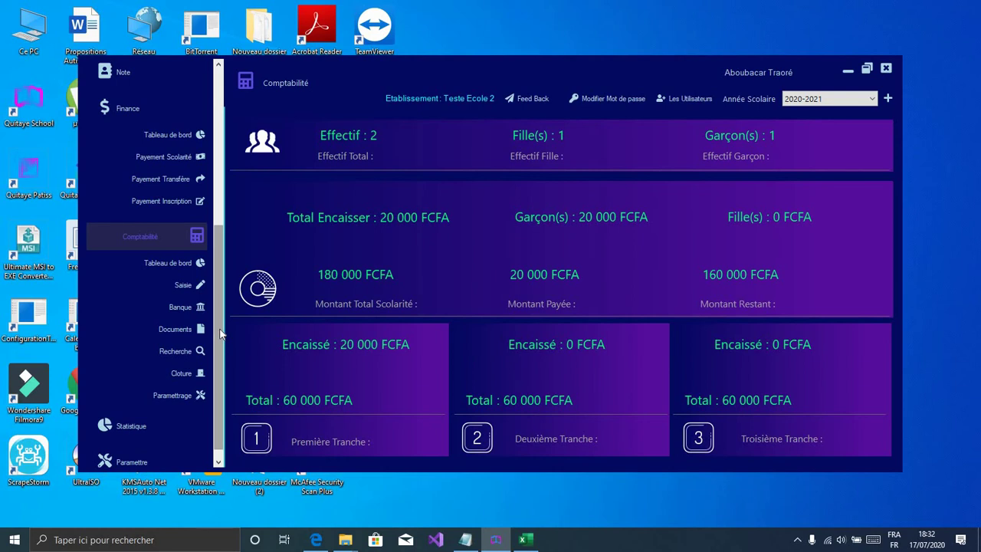
left_click(164, 281)
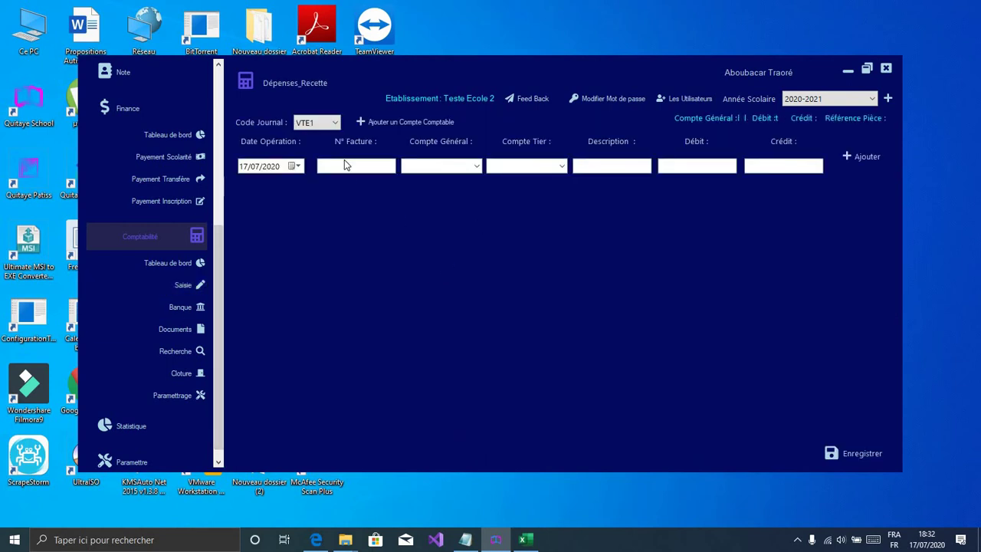
Step: Open the accounting settings and browse the auxiliary, journal and general ledger account panels
left_click(328, 123)
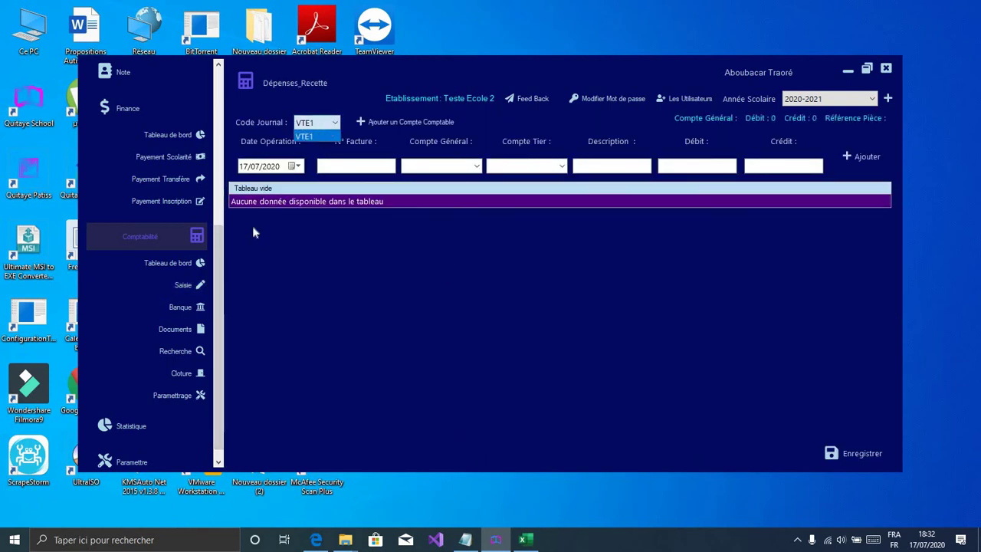
left_click(177, 395)
left_click(177, 394)
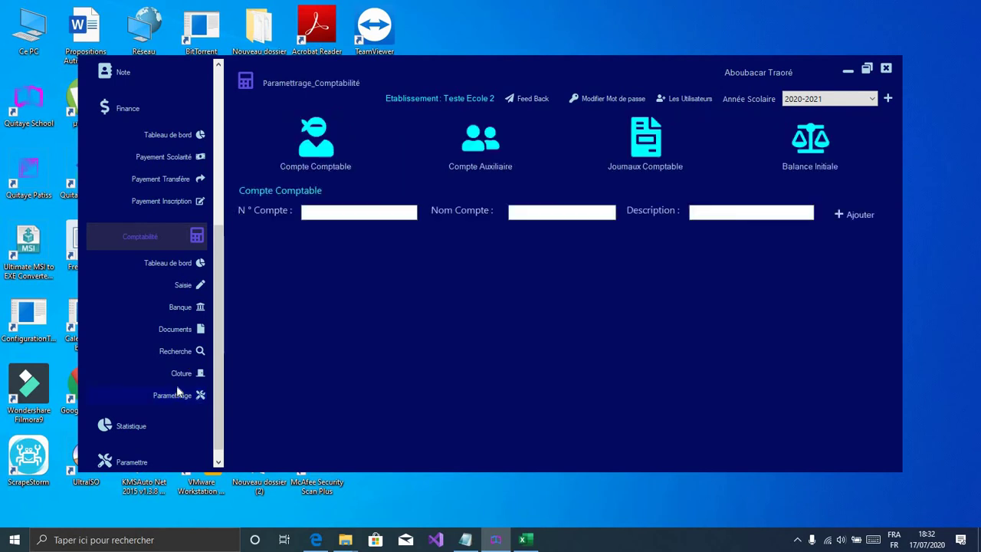
left_click(498, 148)
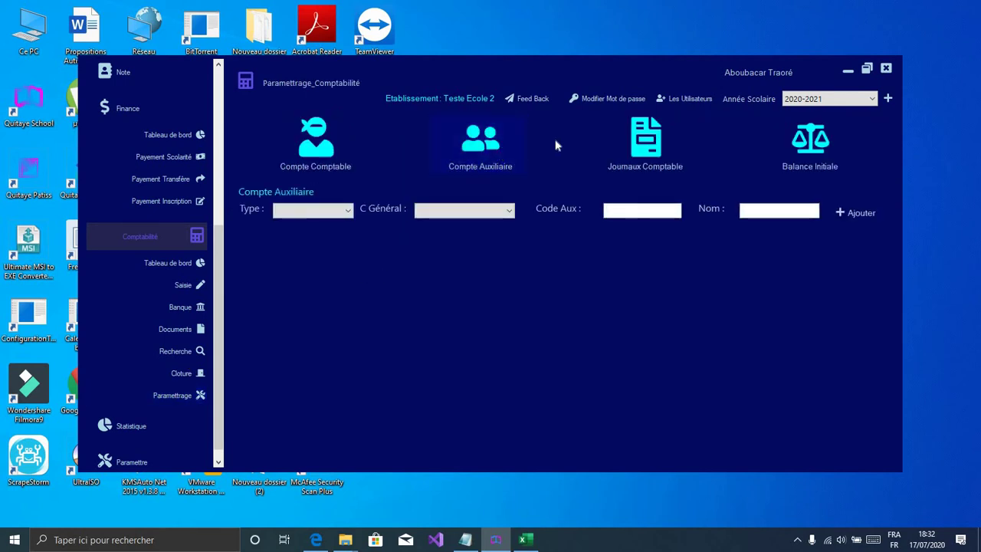
left_click(652, 141)
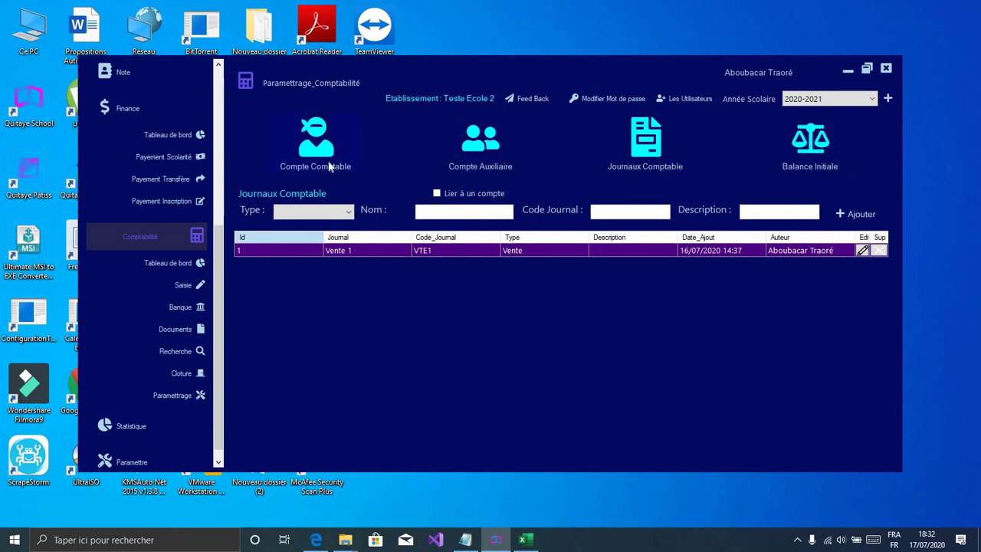
left_click(330, 164)
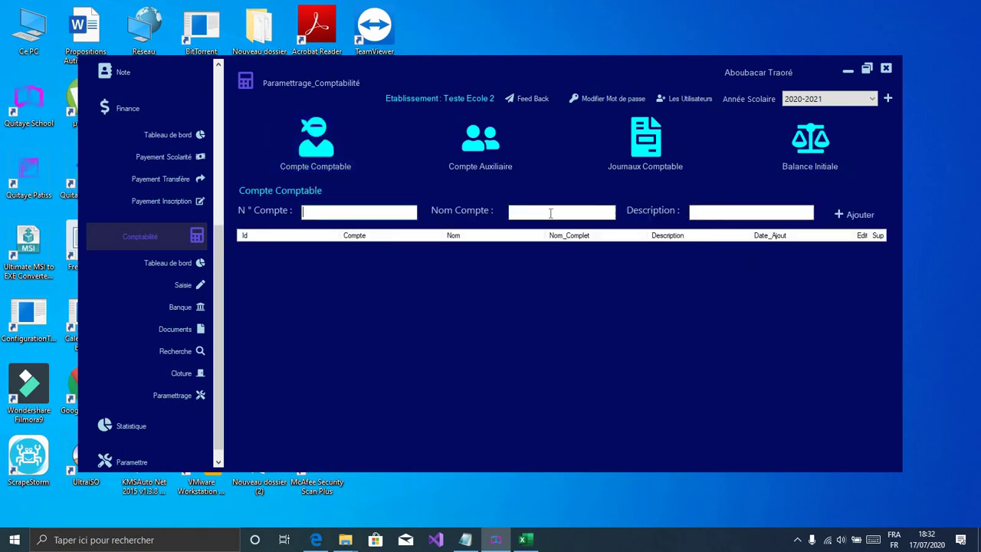
left_click(702, 212)
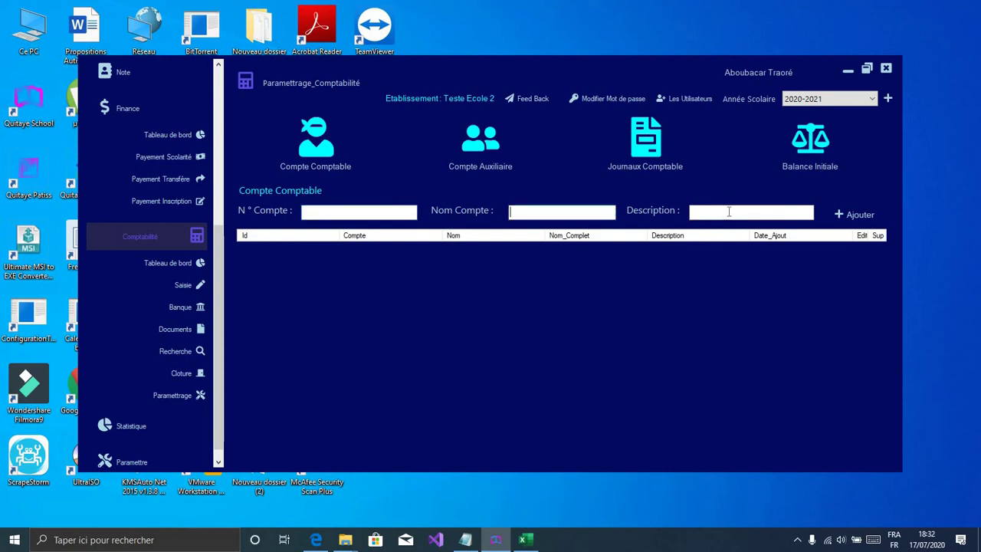
Step: Try the Compte Auxiliaire fields: account type, general account, code and name
left_click(485, 163)
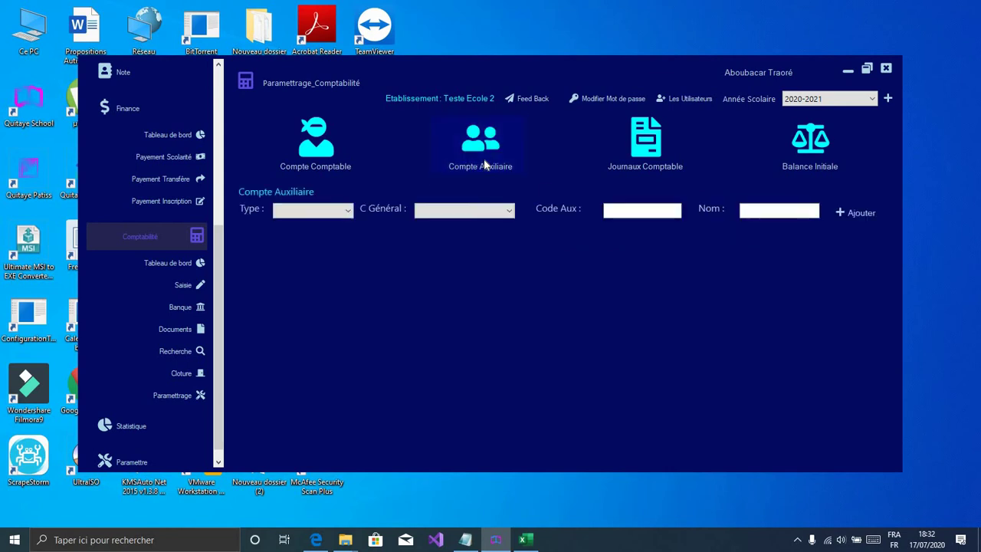
left_click(329, 214)
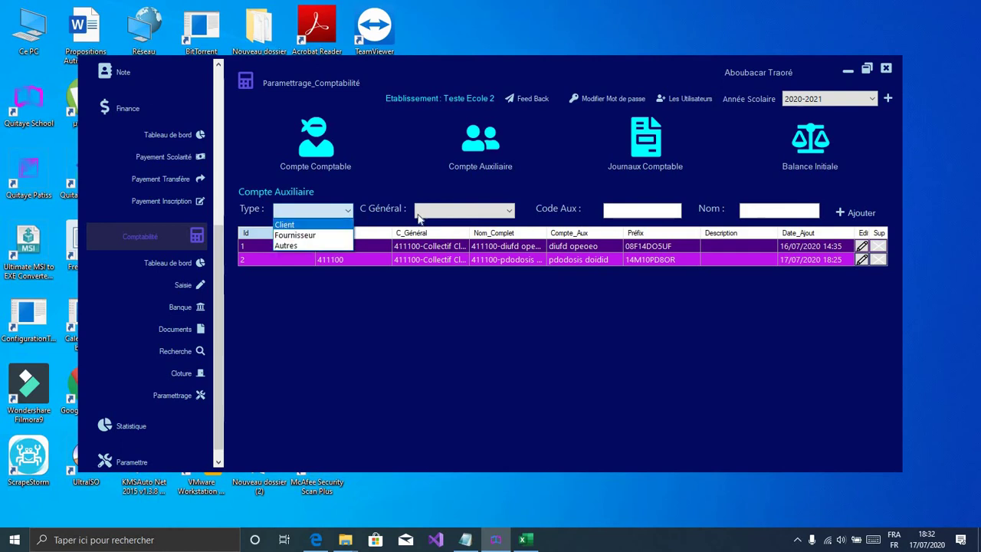
left_click(449, 211)
left_click(451, 211)
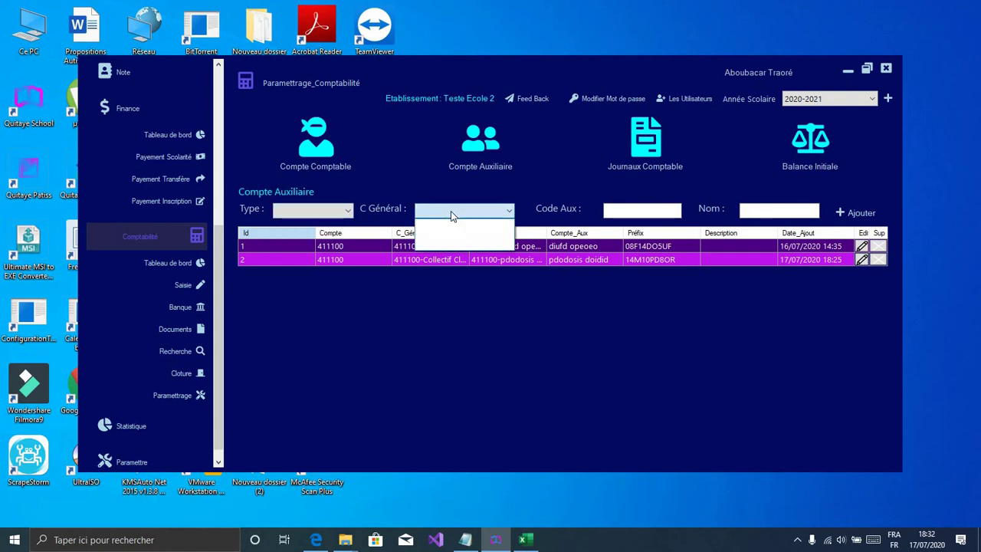
left_click(450, 211)
left_click(633, 208)
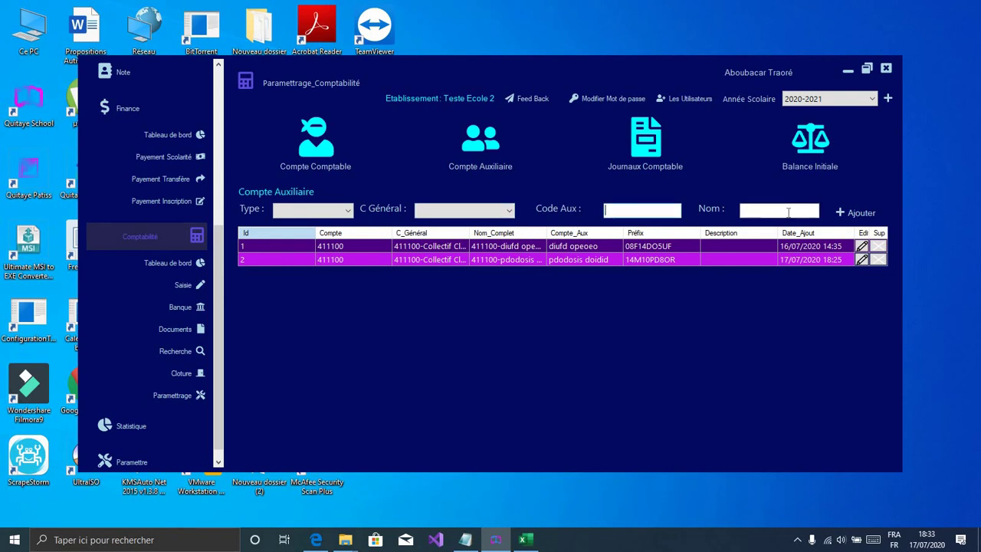
left_click(742, 209)
Step: Inspect the Journaux Comptable settings, listing only Vente 1 (VTE1), then return to Saisie
left_click(651, 150)
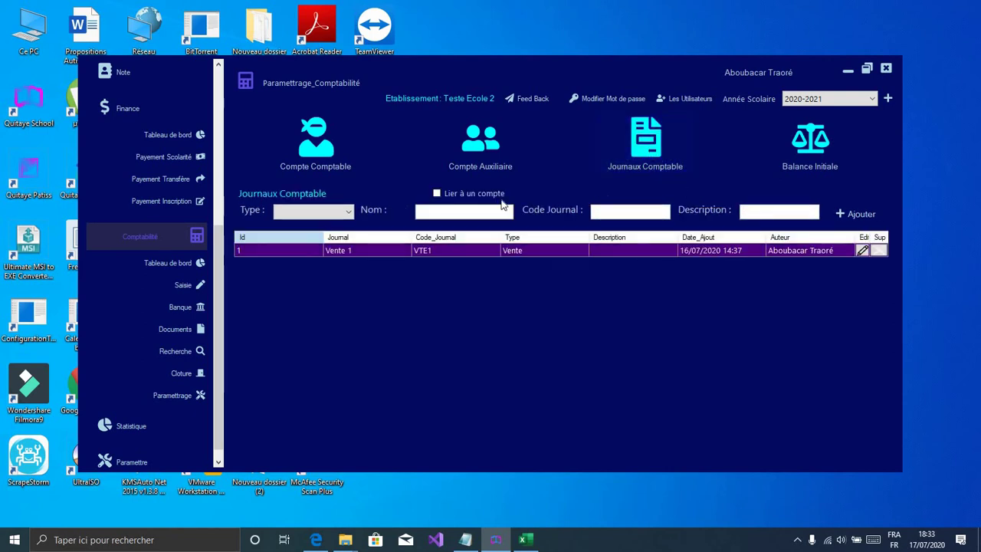
left_click(332, 215)
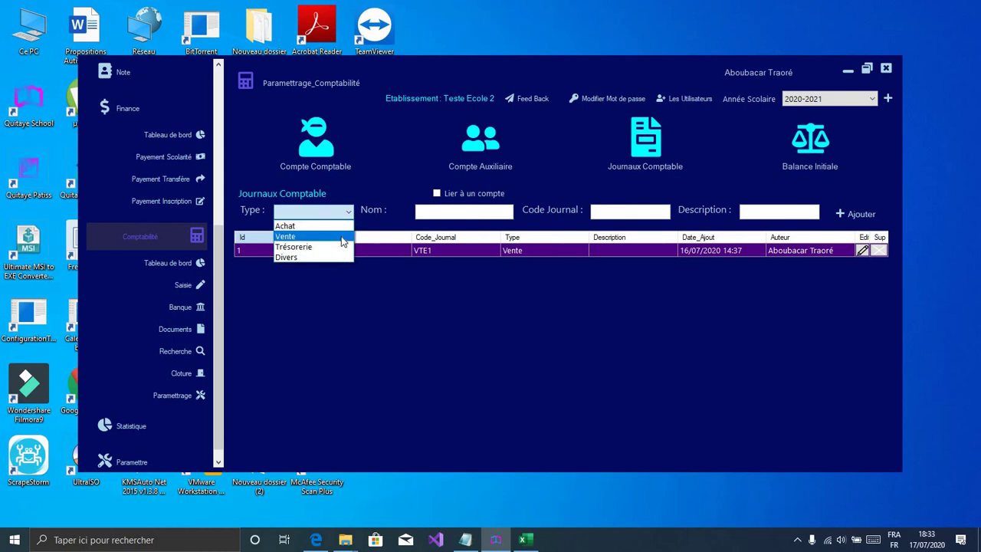
left_click(480, 213)
left_click(644, 209)
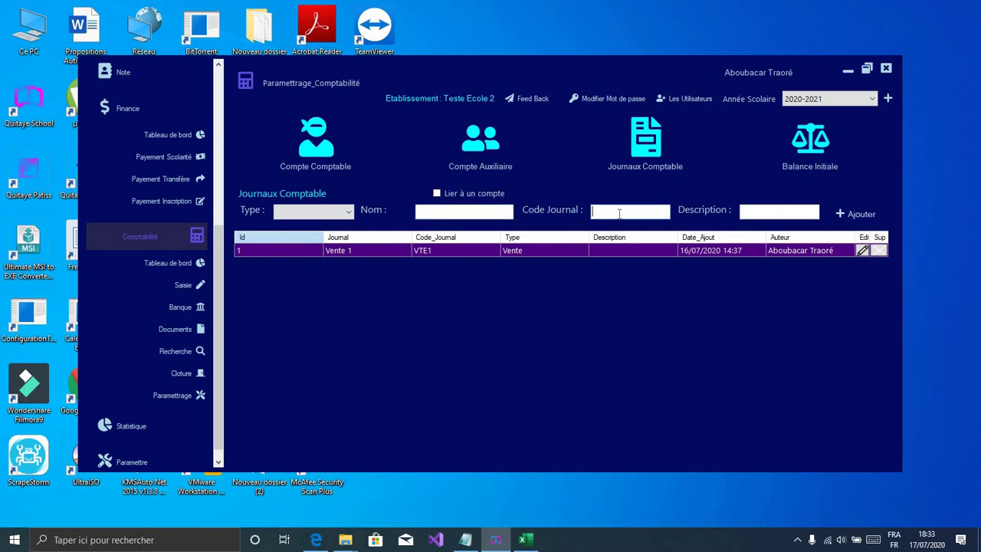
left_click(443, 252)
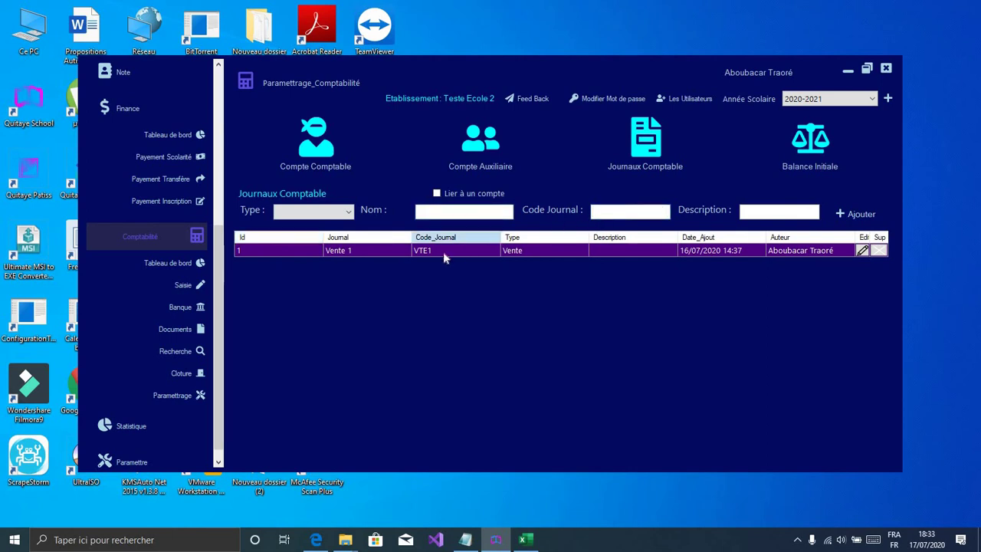
left_click(177, 286)
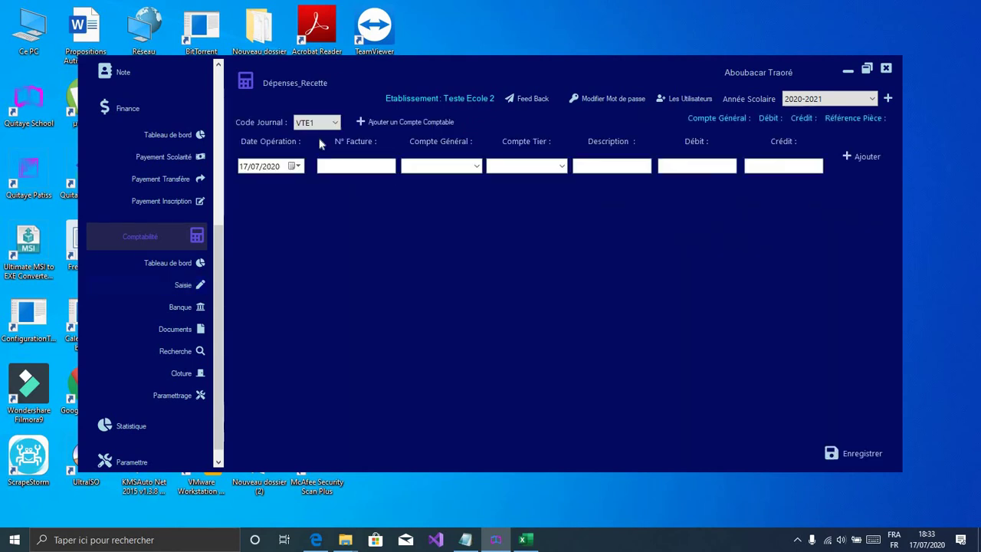
Step: Check the Code Journal list keeps VTE1, then open the Documents page for 2020
left_click(325, 129)
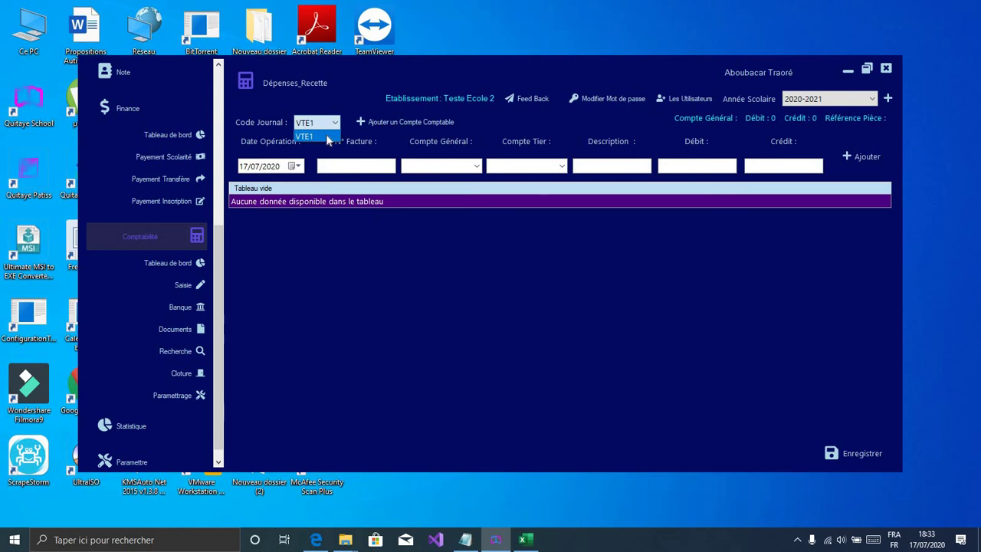
left_click(393, 166)
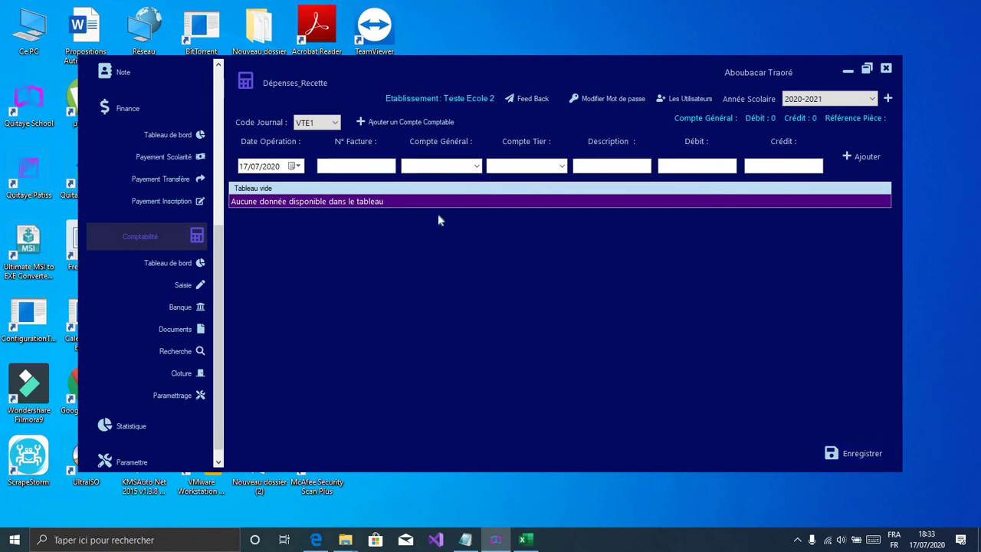
left_click(176, 330)
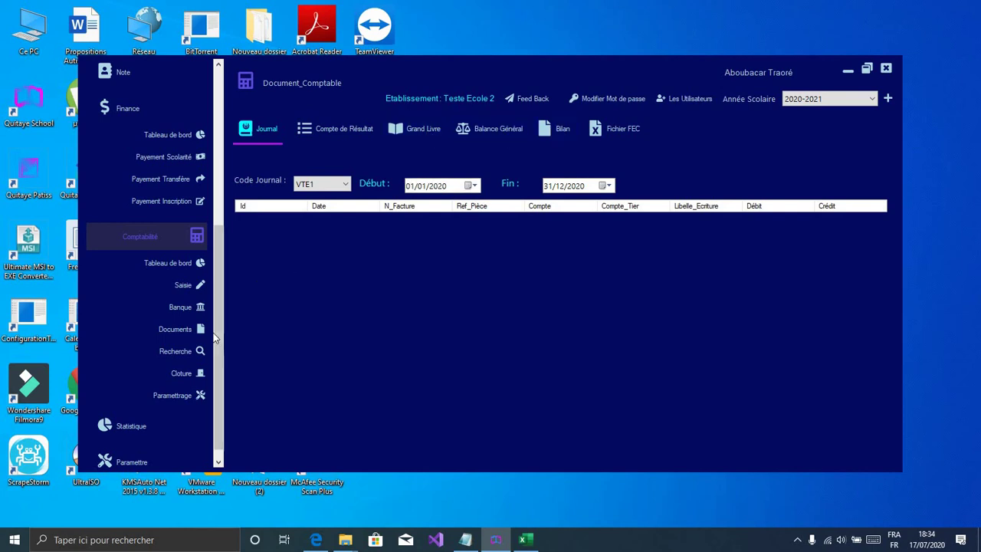
Step: Expand the Note menu to reveal its grade pages, then open List Elèves
left_click_drag(215, 339, 215, 255)
scroll(216, 255, "up", 3)
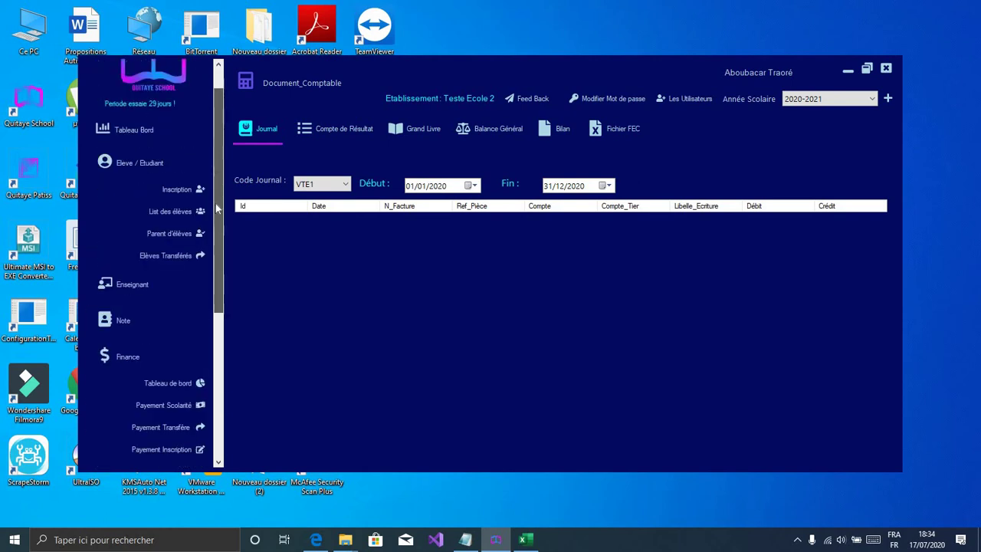
scroll(220, 262, "down", 2)
scroll(216, 263, "up", 1)
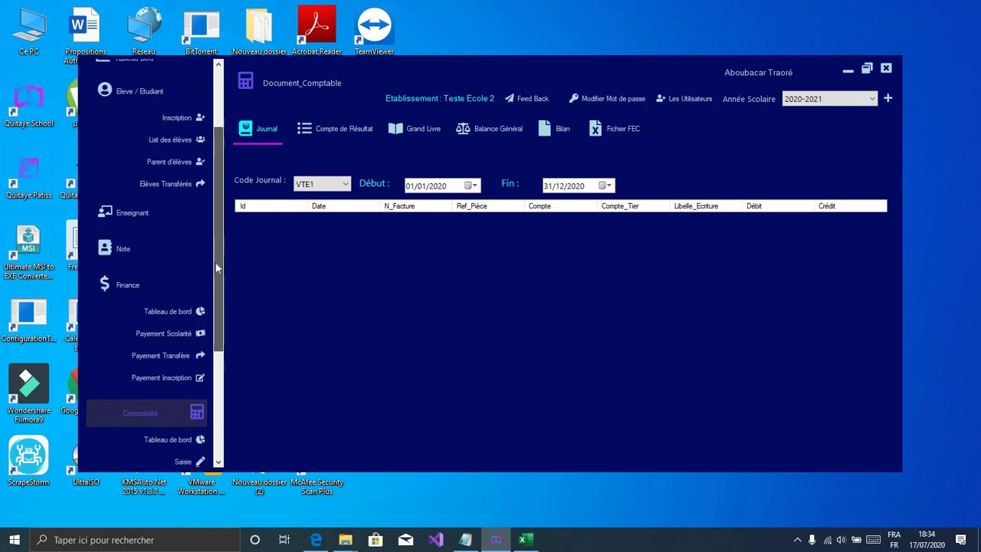
scroll(216, 263, "down", 1)
left_click(178, 216)
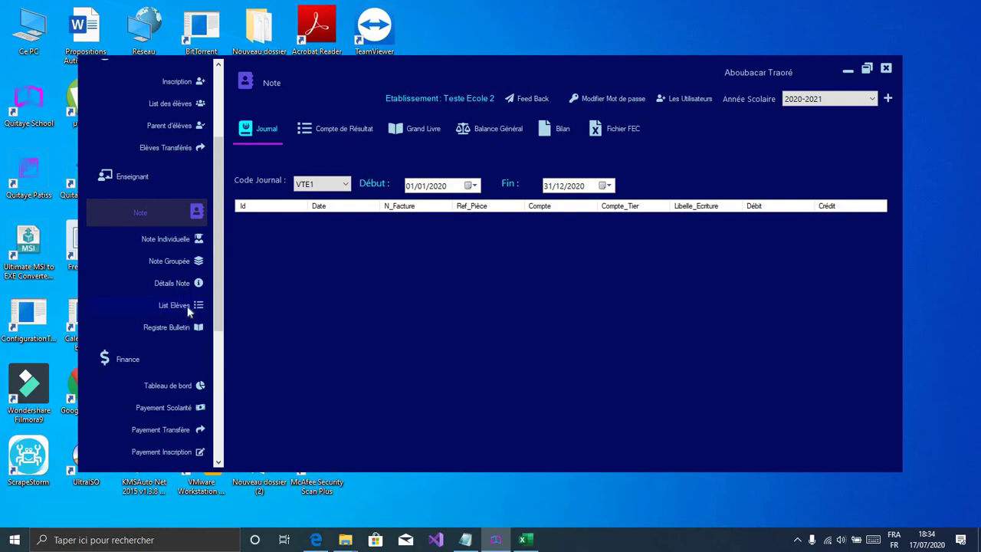
left_click(190, 307)
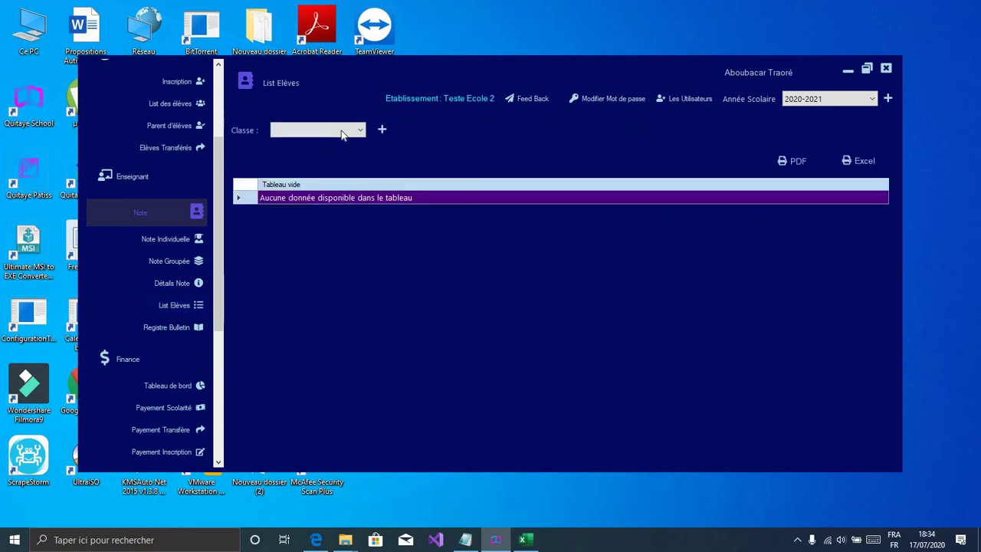
Step: List the two 2 ème Année students, then open the Note Groupée form
left_click(342, 132)
left_click(342, 152)
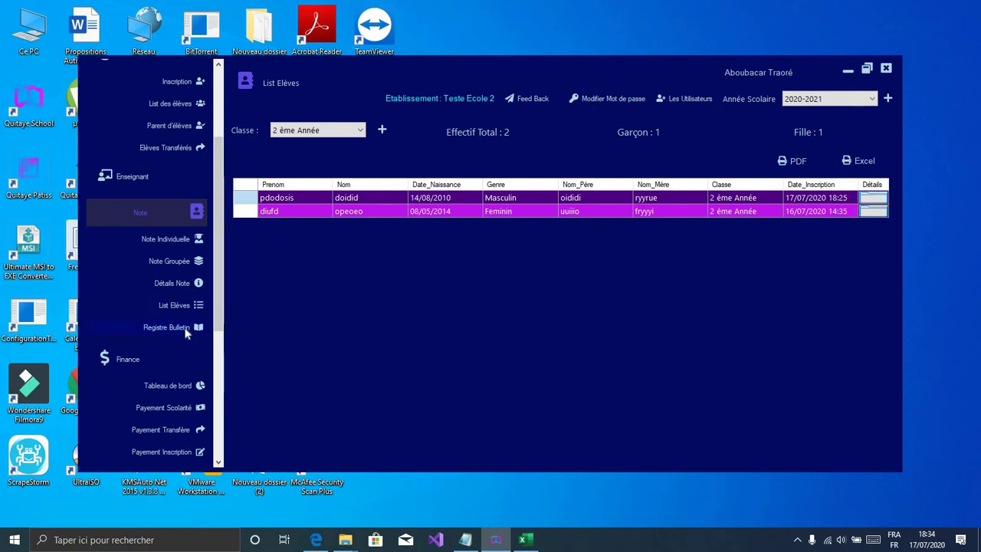
left_click(181, 269)
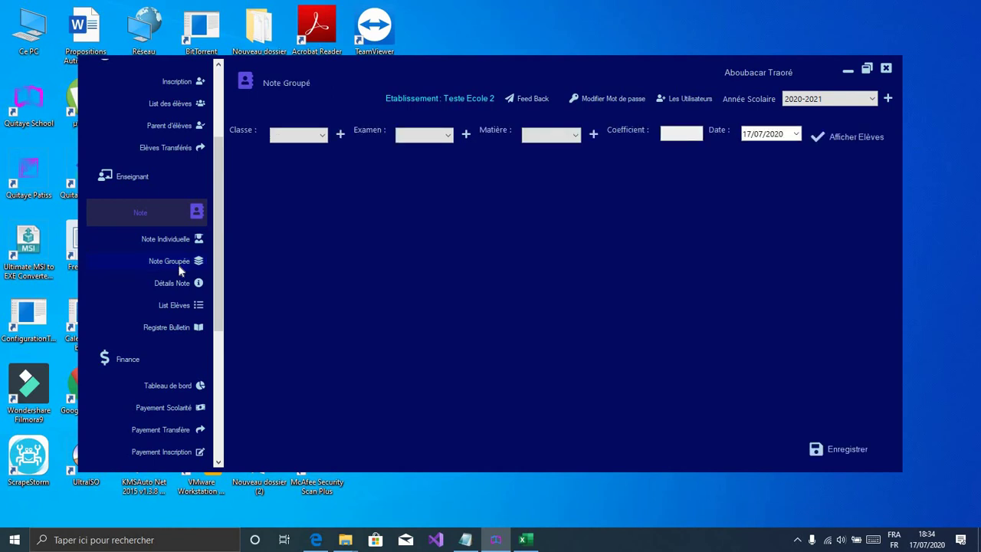
left_click(303, 134)
left_click(305, 135)
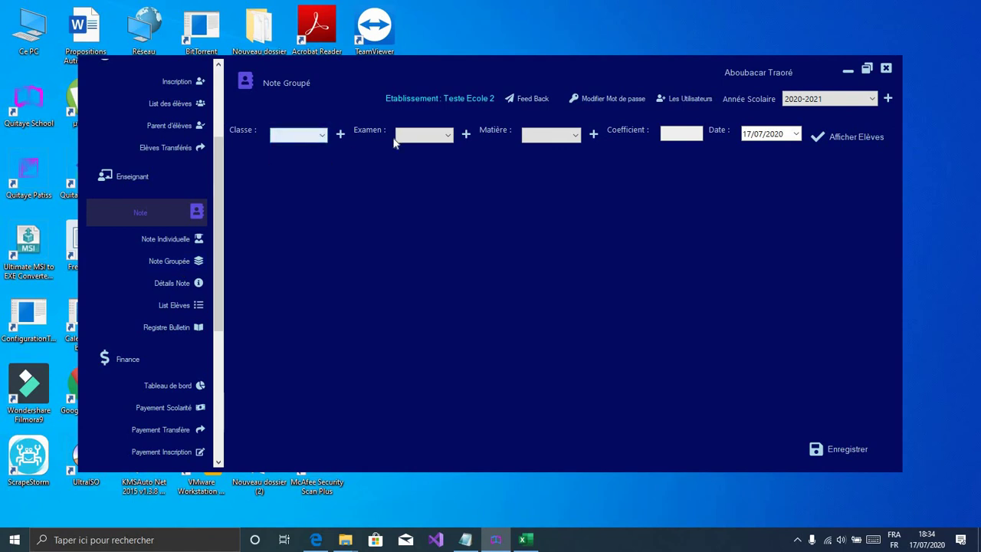
left_click(414, 135)
left_click(306, 138)
left_click(307, 136)
left_click(406, 138)
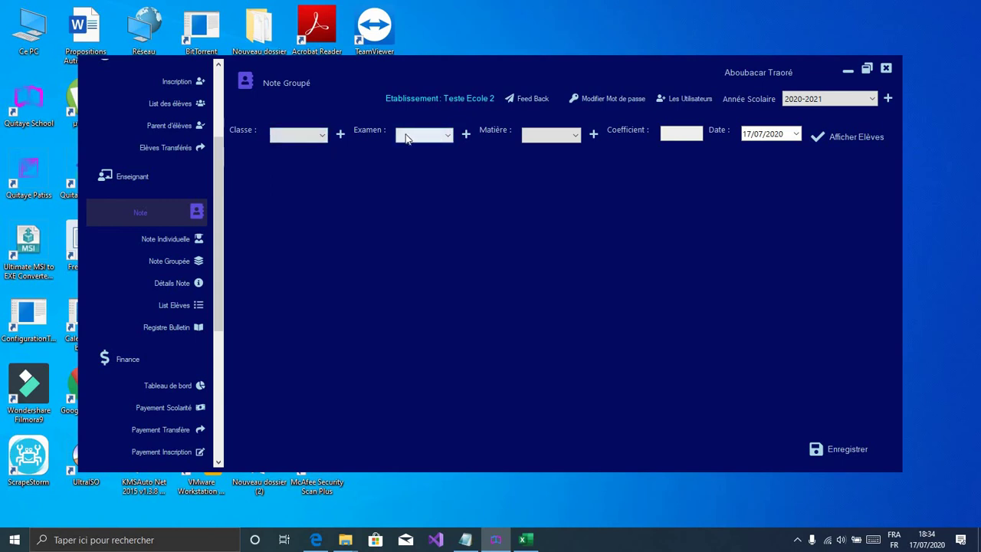
left_click(422, 137)
left_click(466, 135)
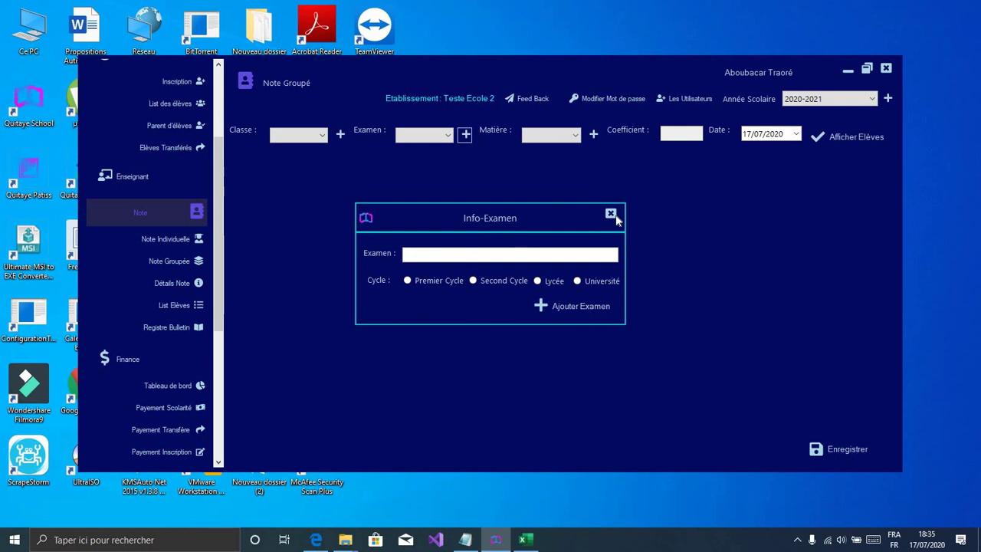
left_click(615, 218)
left_click(576, 138)
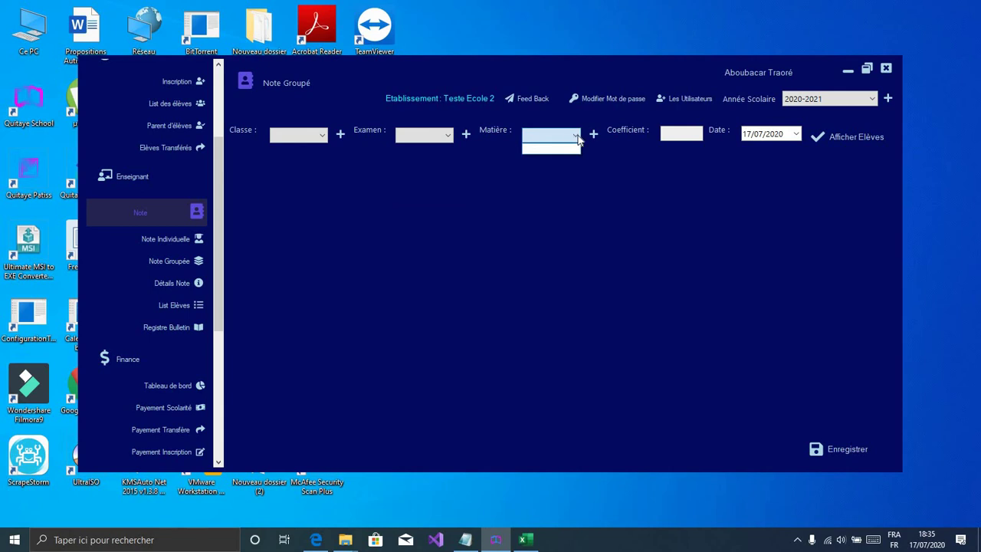
left_click(592, 136)
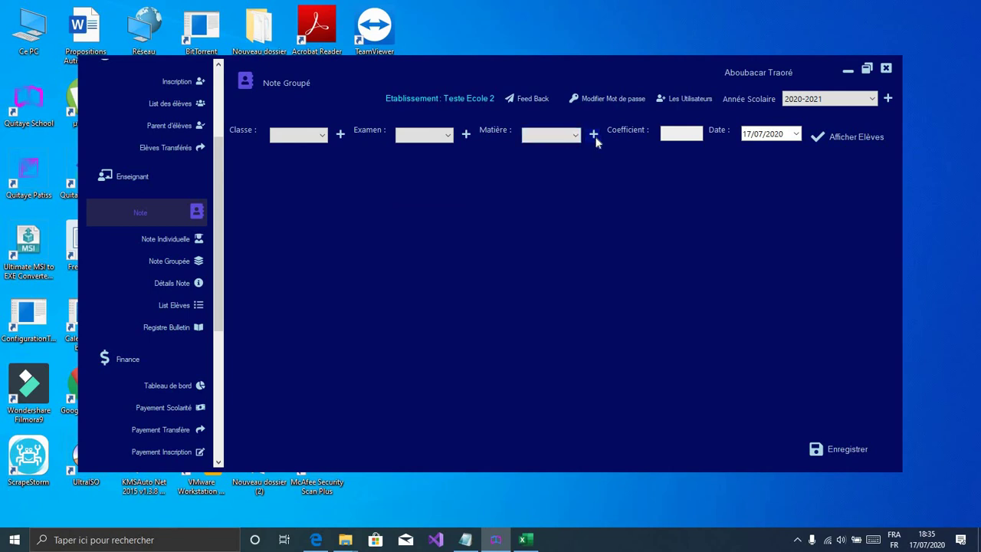
left_click(594, 136)
left_click(621, 197)
left_click_drag(219, 297, 228, 408)
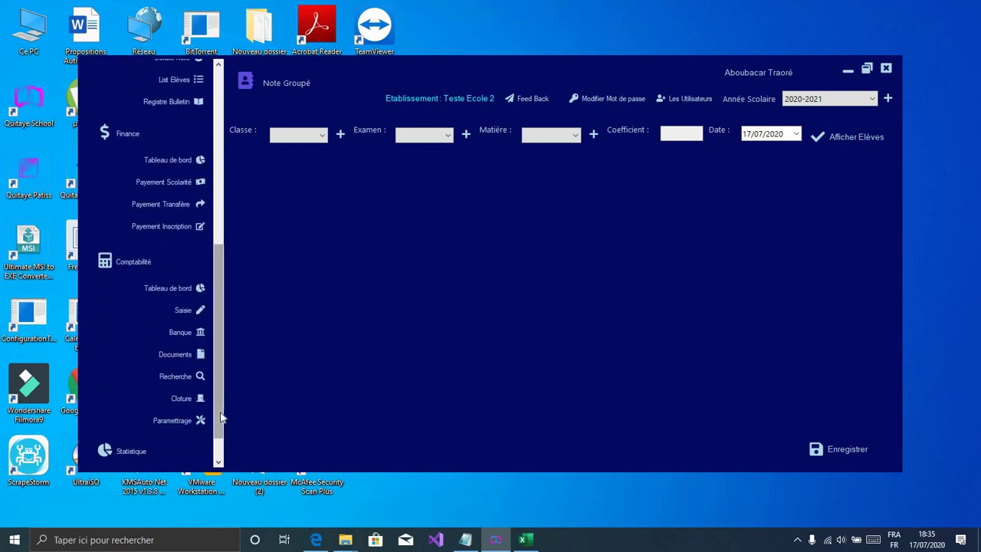
Step: Open the school settings page and enter the school's address
scroll(177, 437, "down", 1)
left_click(132, 449)
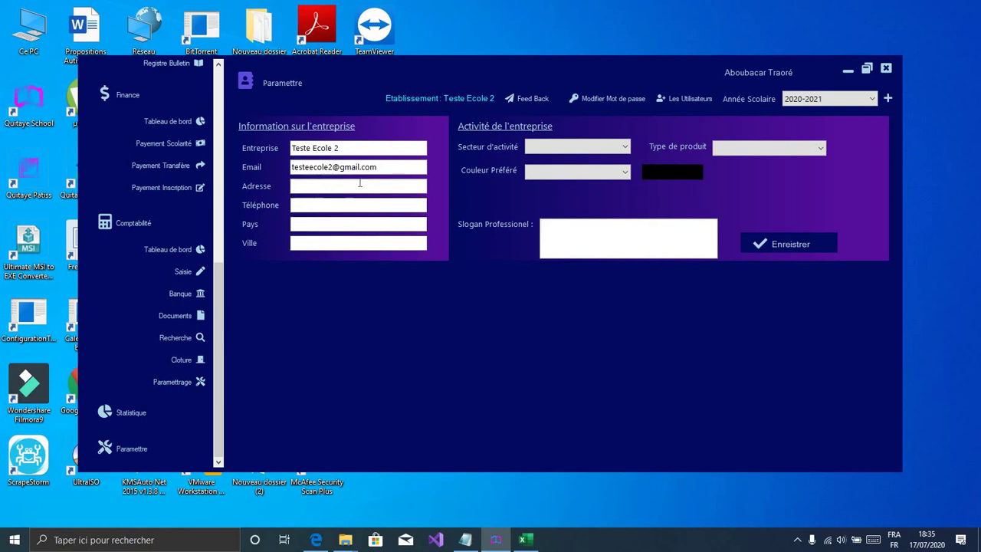
left_click(331, 187)
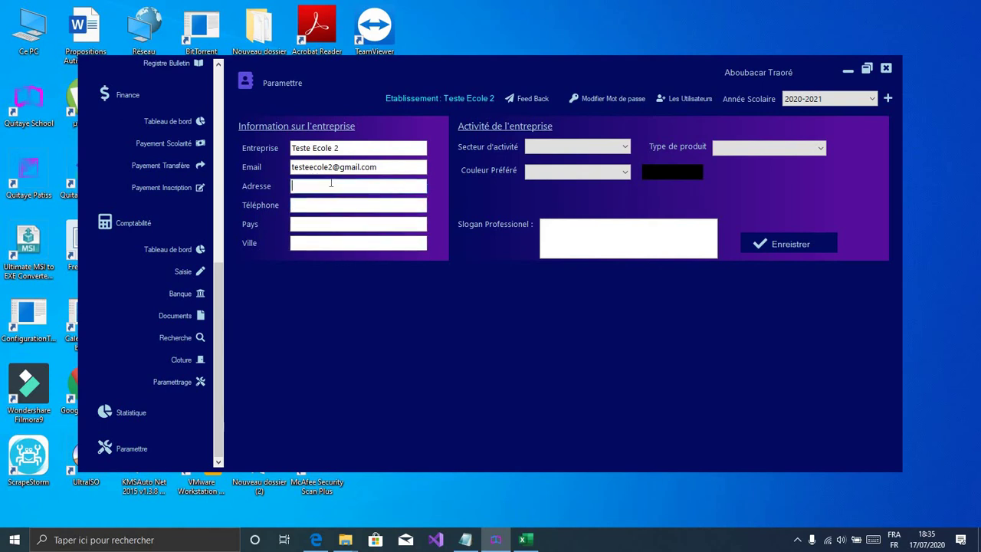
type("Baco-dicoroni ACI")
Step: Fill in the school's phone number and Mali as the country, then save the information
left_click(341, 208)
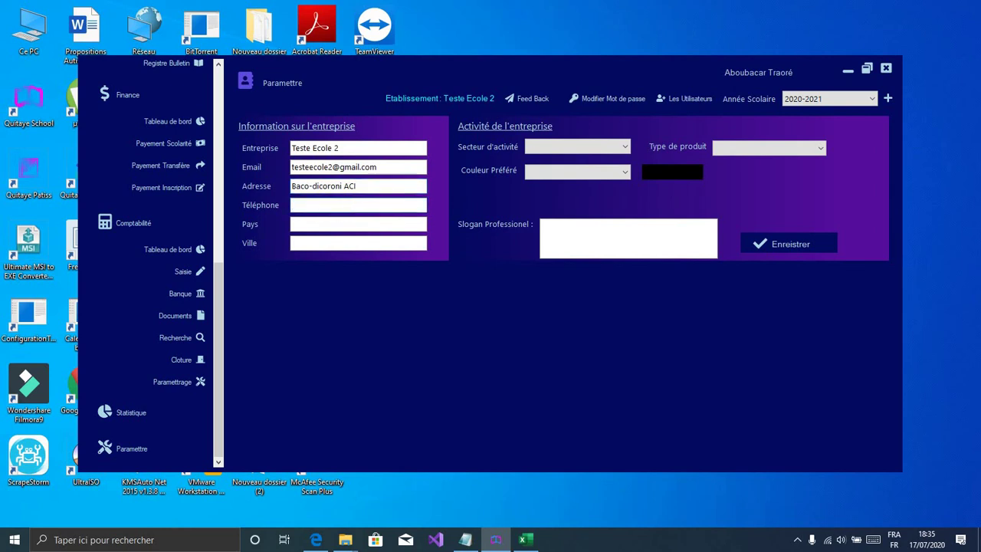
type("59949040")
key("BackSpace")
left_click(352, 223)
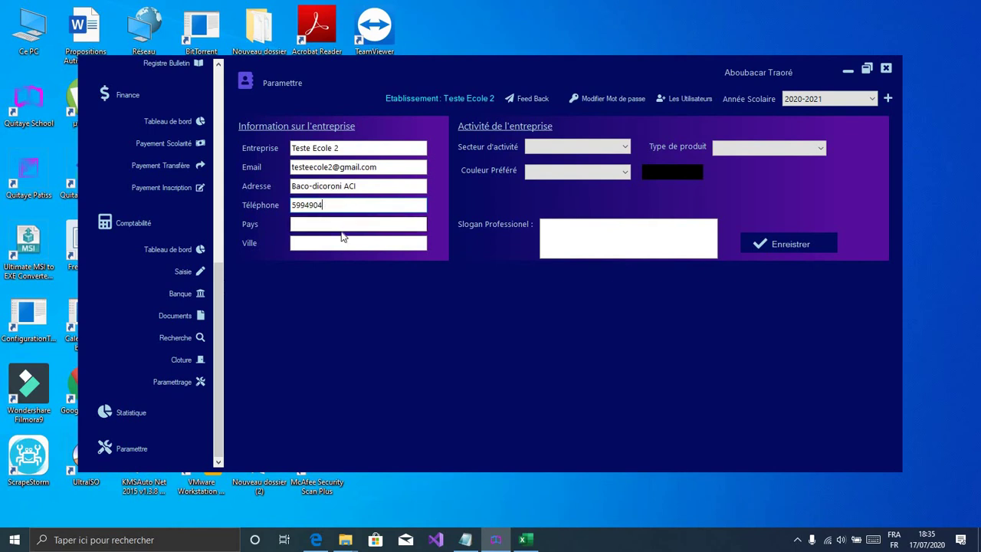
type("Mali")
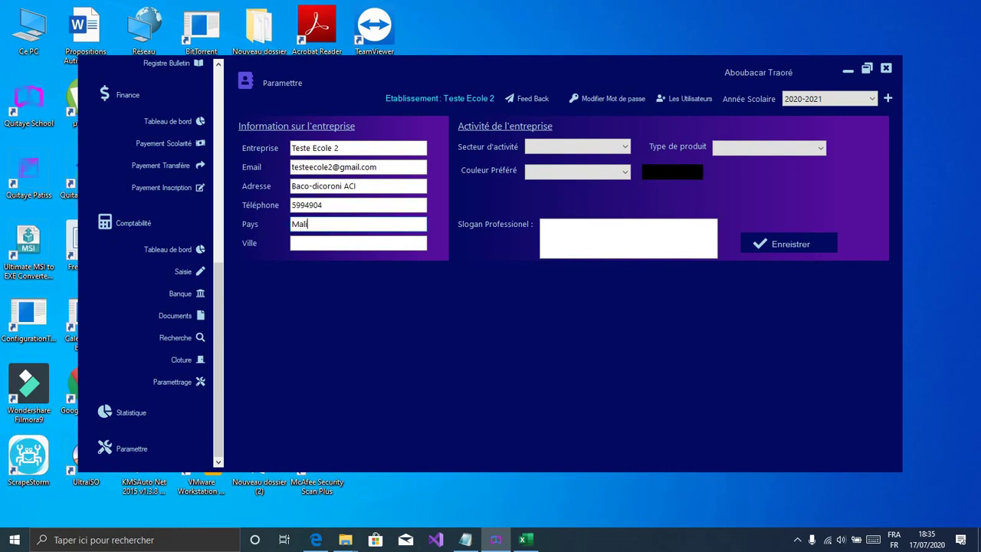
left_click(324, 205)
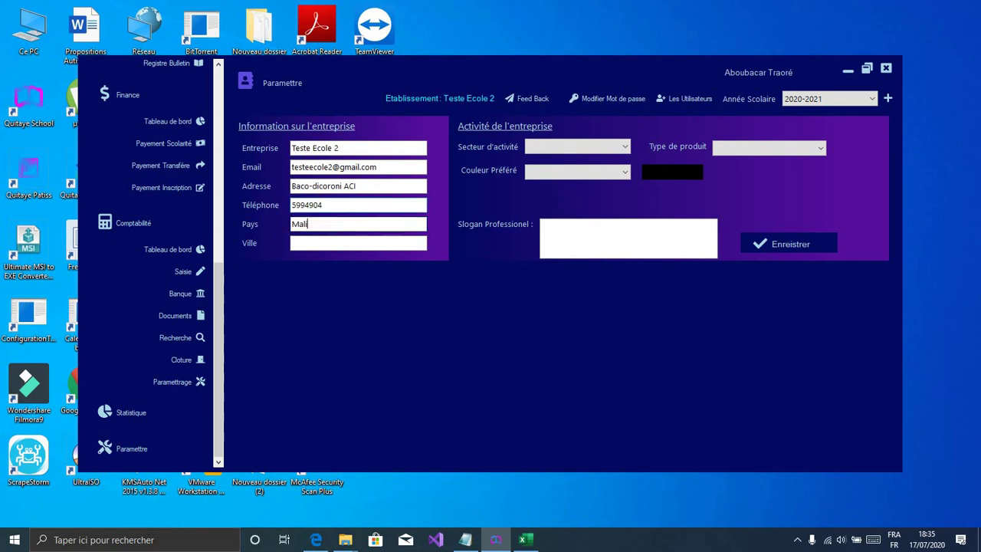
left_click(359, 242)
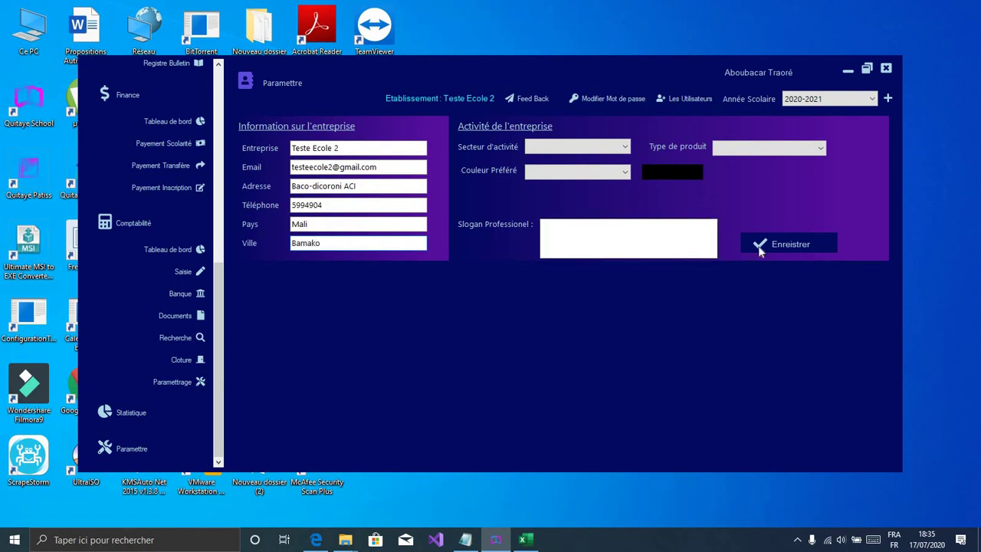
left_click(783, 243)
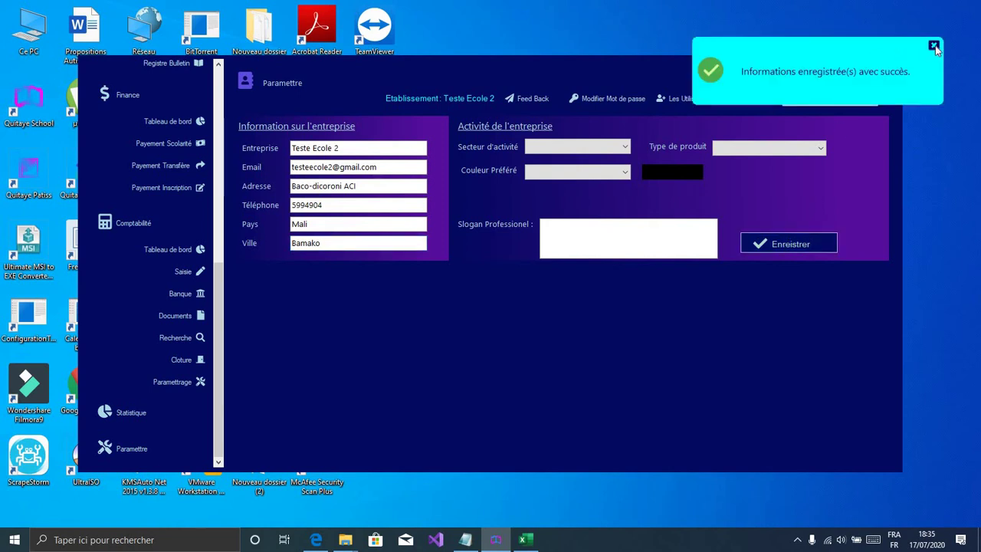
Step: Dismiss the save confirmation and look through the business sector and colour lists without changing them
left_click(935, 48)
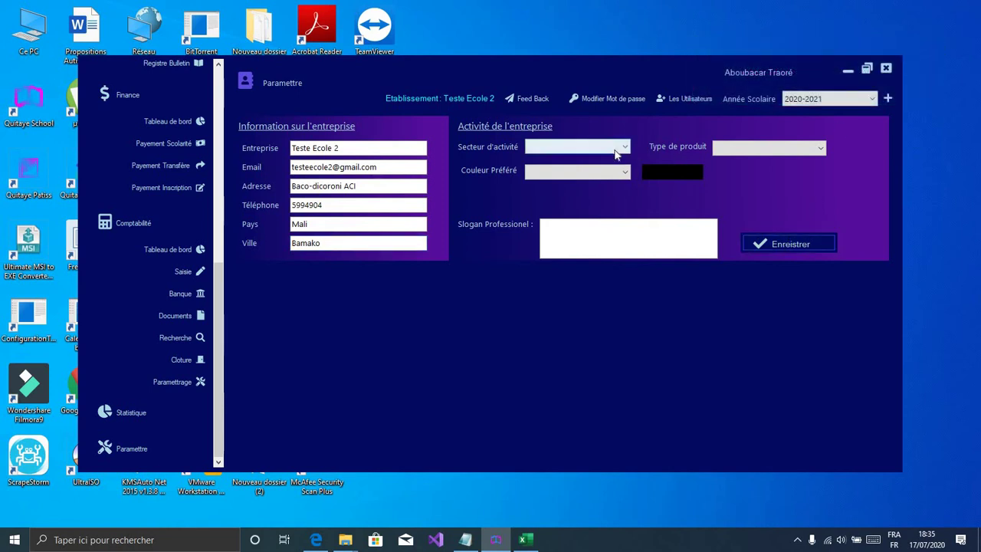
left_click(617, 149)
left_click(609, 166)
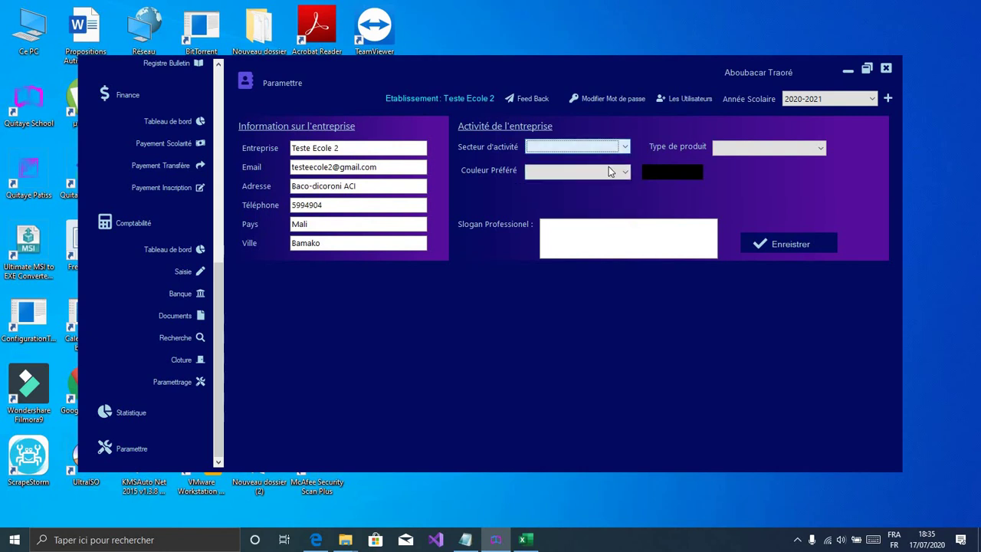
left_click(609, 167)
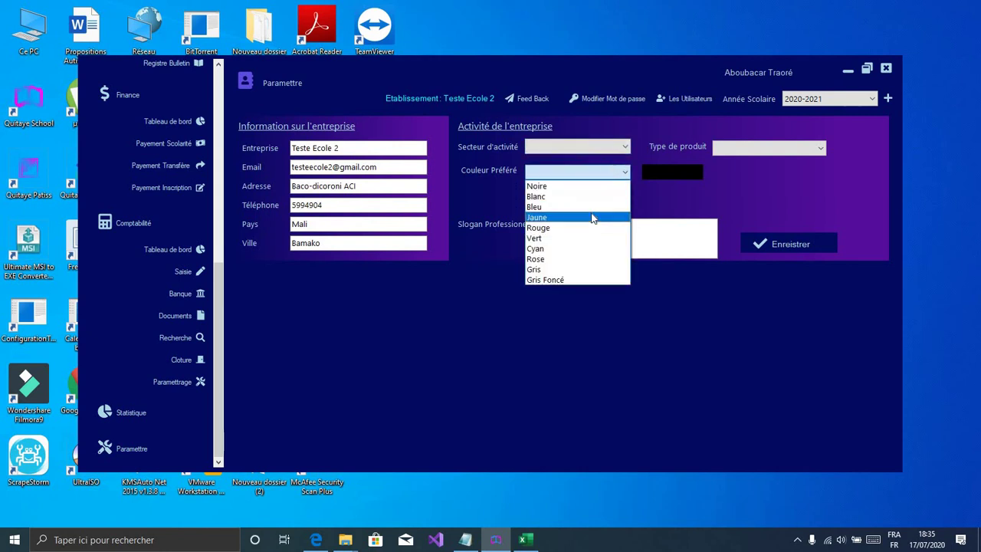
left_click(618, 168)
left_click(618, 148)
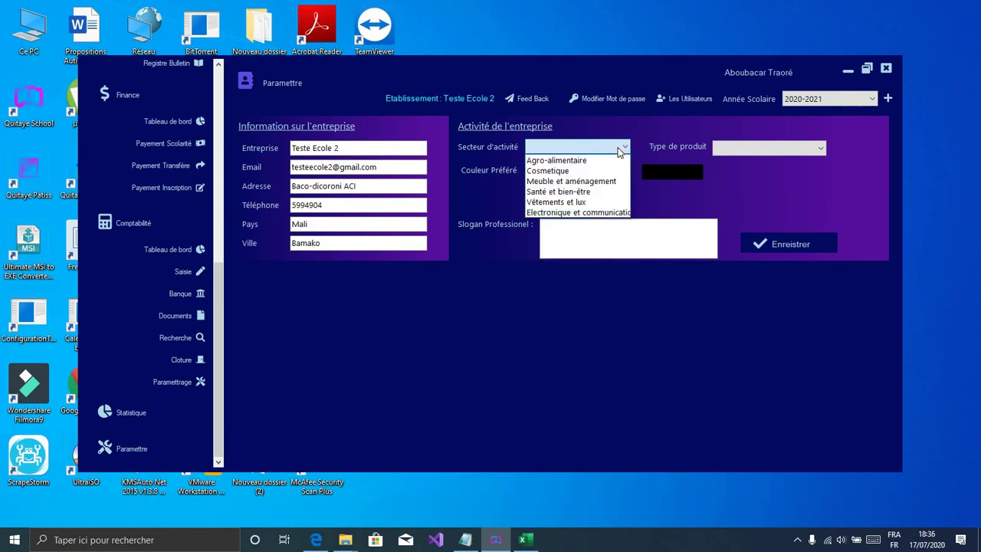
left_click(620, 148)
left_click(619, 148)
left_click(620, 149)
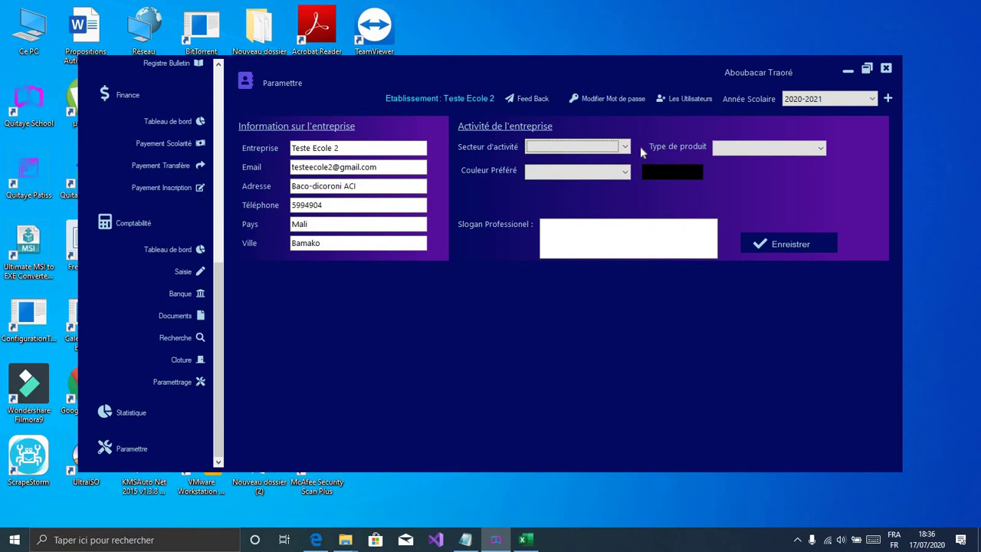
Step: Set the preferred colour to Jaune and bring the earlier 2 ème Année PDF back up
left_click(615, 180)
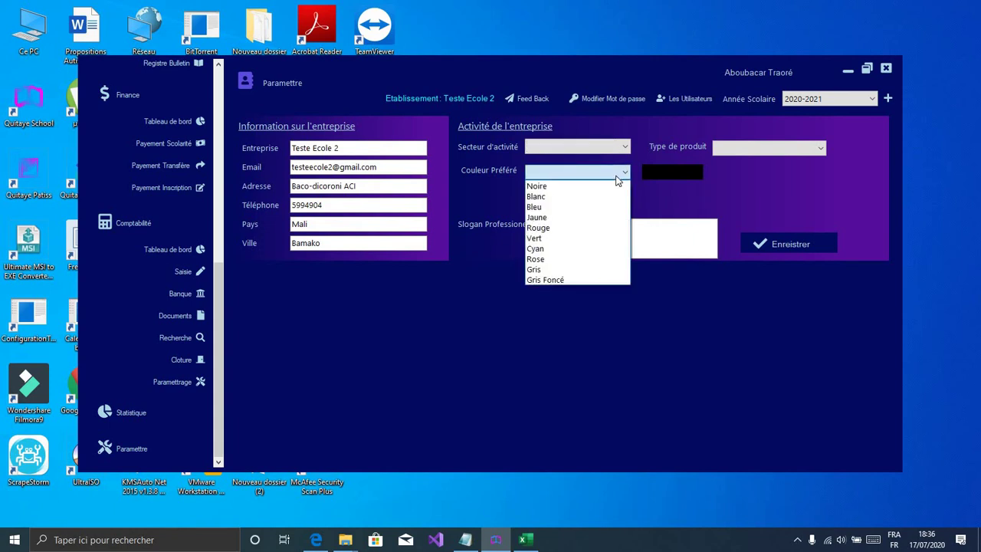
left_click(609, 207)
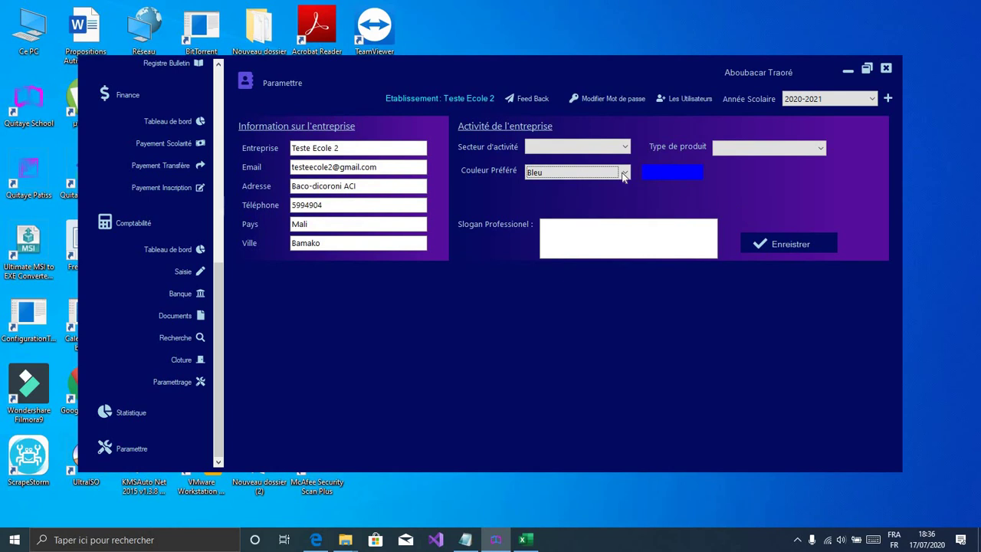
left_click(617, 178)
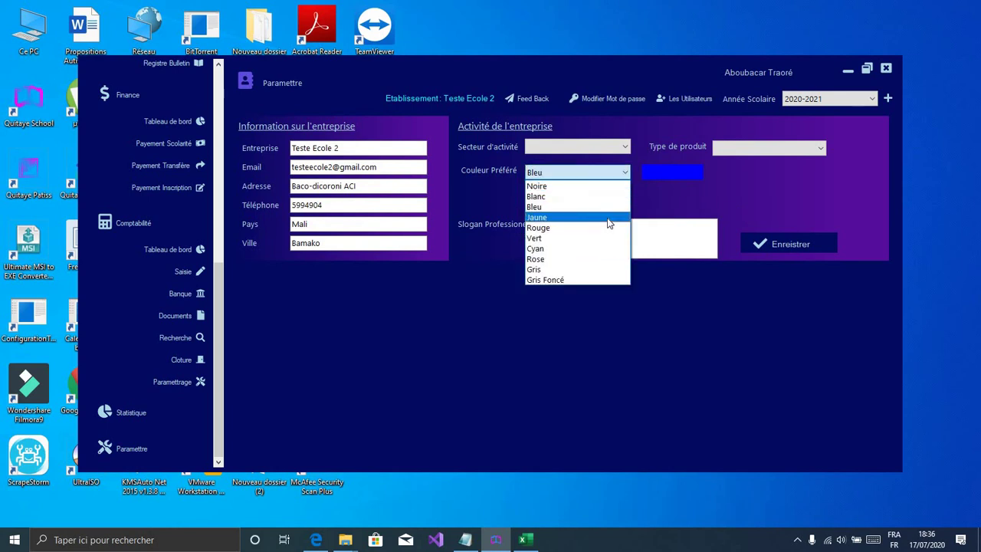
left_click(607, 218)
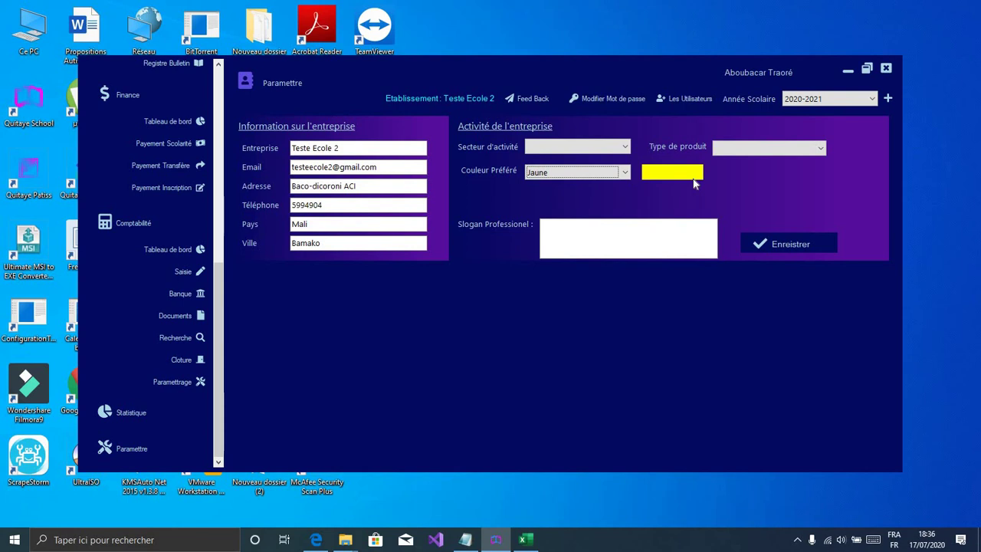
left_click(316, 540)
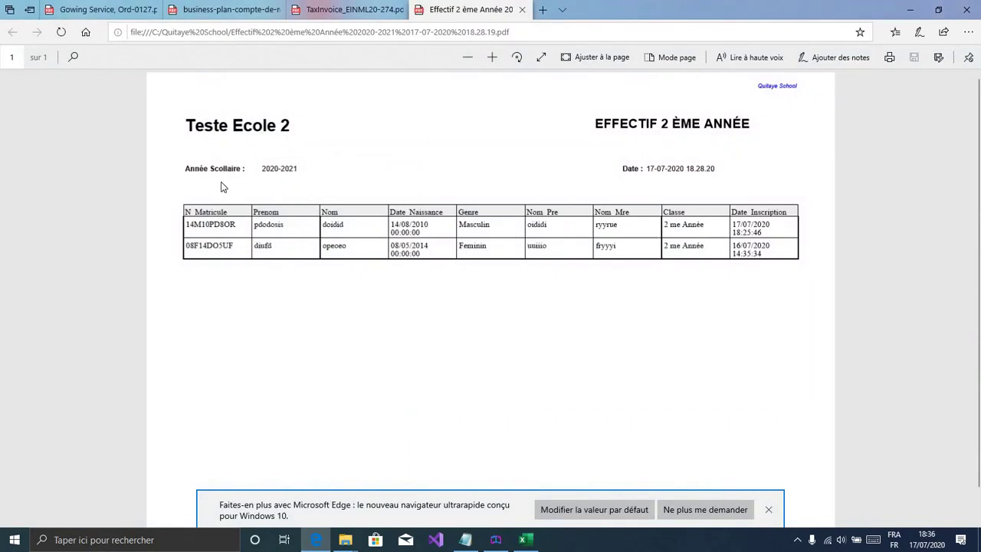
Step: Minimize the Edge PDF viewer and scroll the Quitaye School sidebar back to the top
left_click(911, 10)
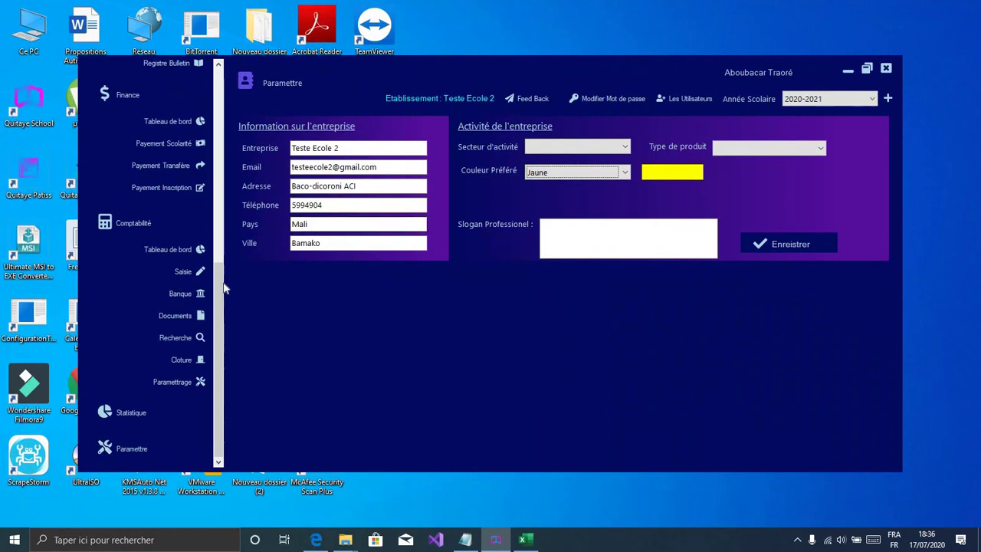
scroll(219, 257, "up", 5)
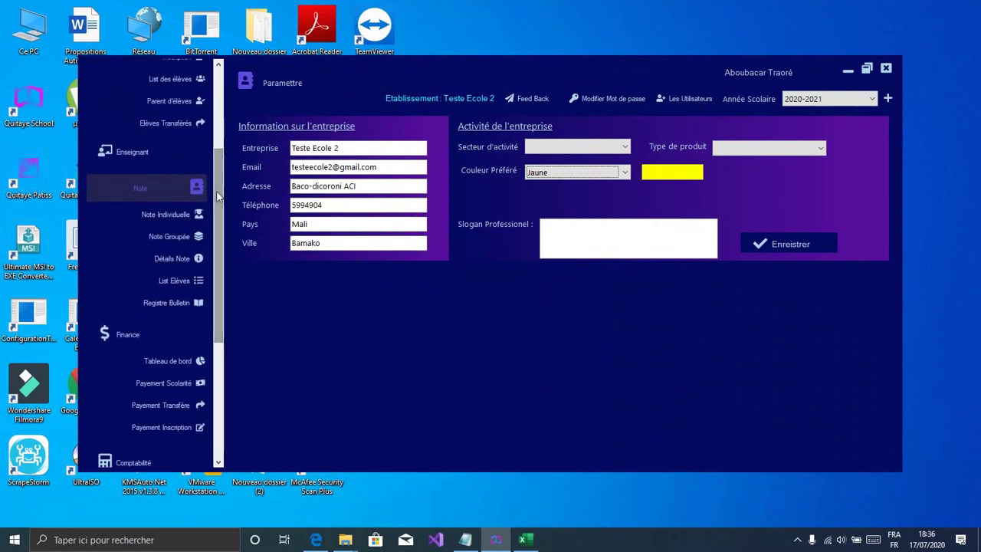
scroll(222, 207, "up", 3)
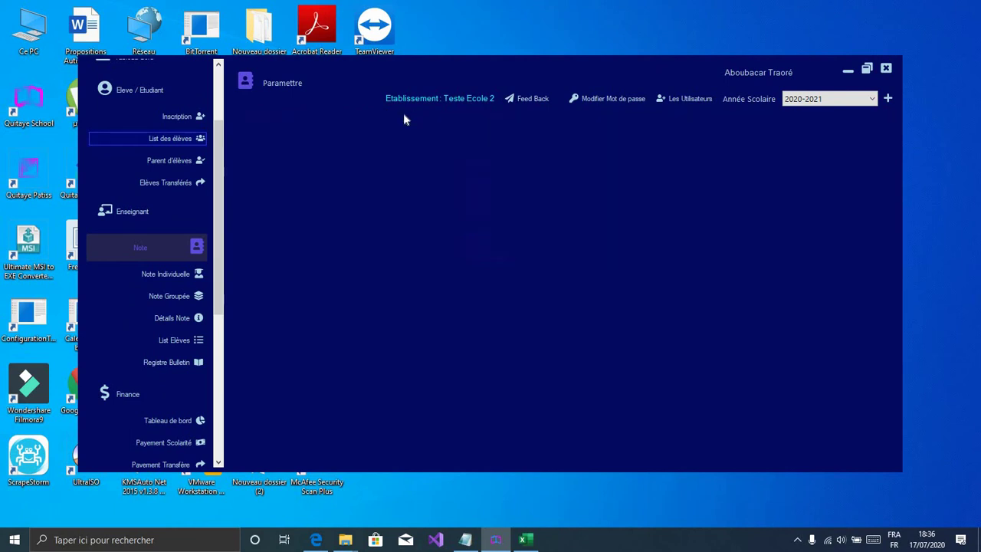
Step: Export the 2 ème Année list to PDF, check the yellow Teste Ecole 2 heading, then minimize Edge
left_click(340, 136)
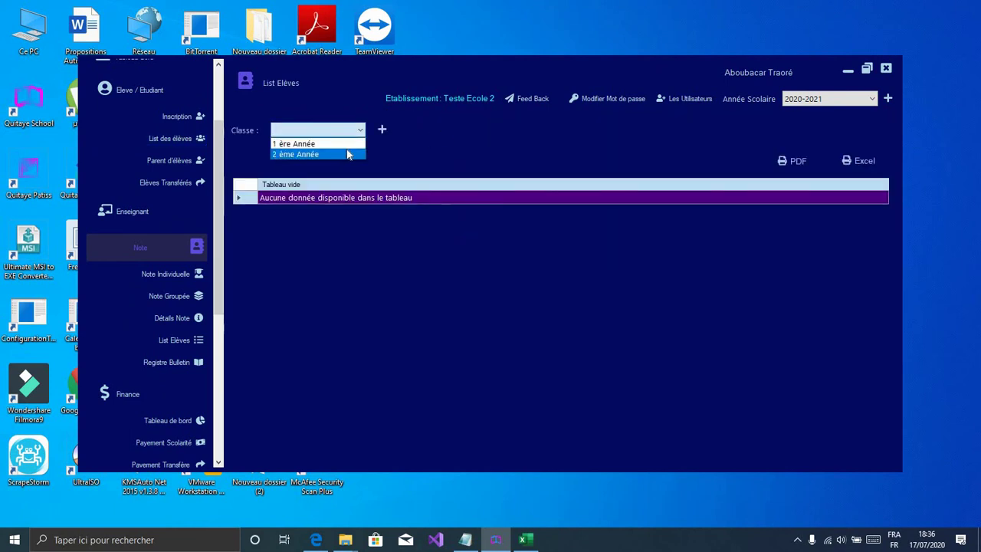
left_click(347, 155)
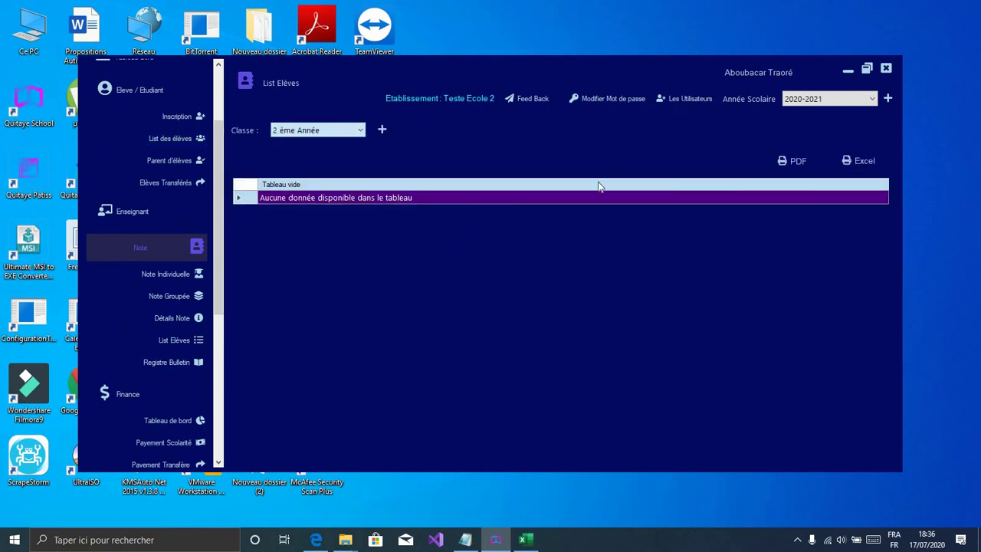
left_click(805, 162)
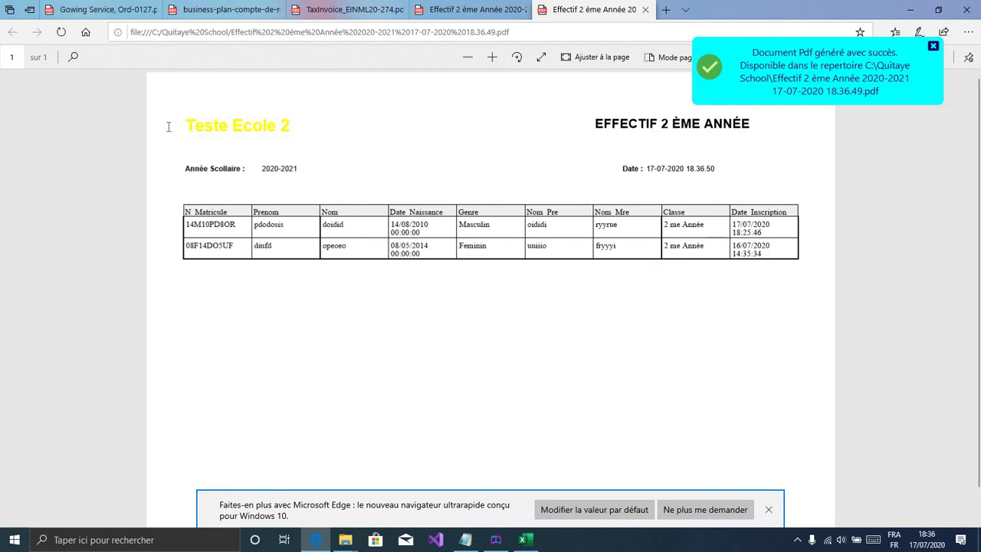
left_click_drag(169, 126, 291, 128)
left_click(511, 246)
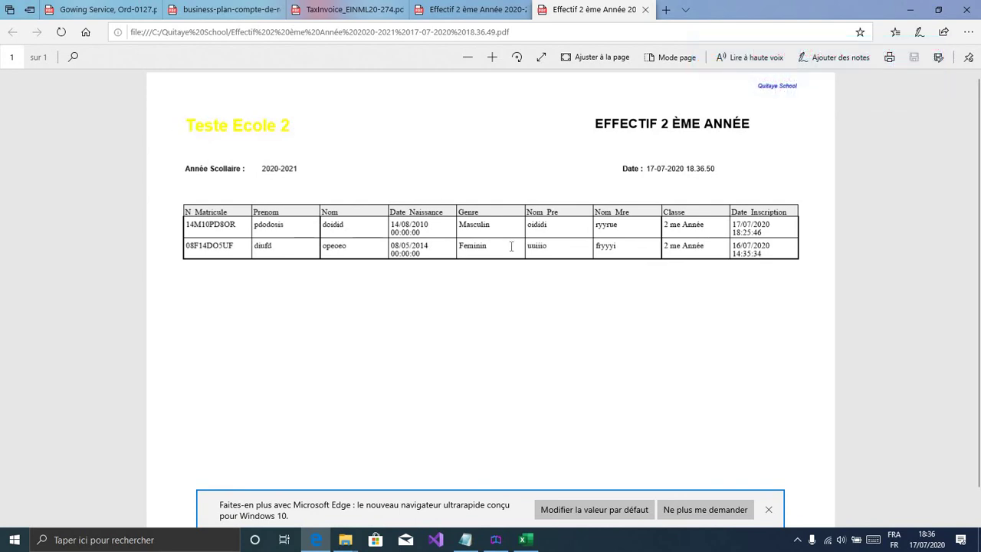
left_click(910, 9)
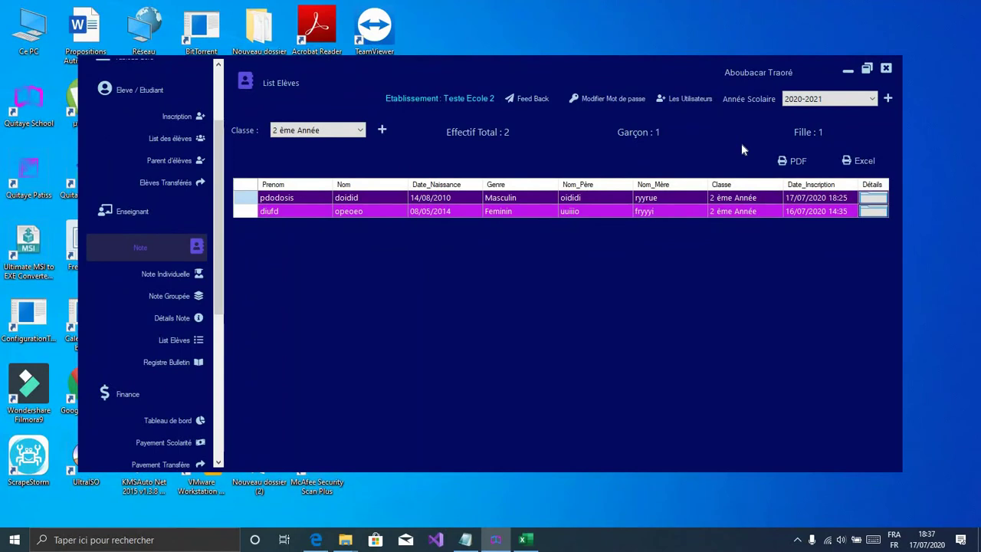
Step: Keep 2 ème Année selected in the class list and open the Feed Back comment window
left_click_drag(223, 244, 221, 219)
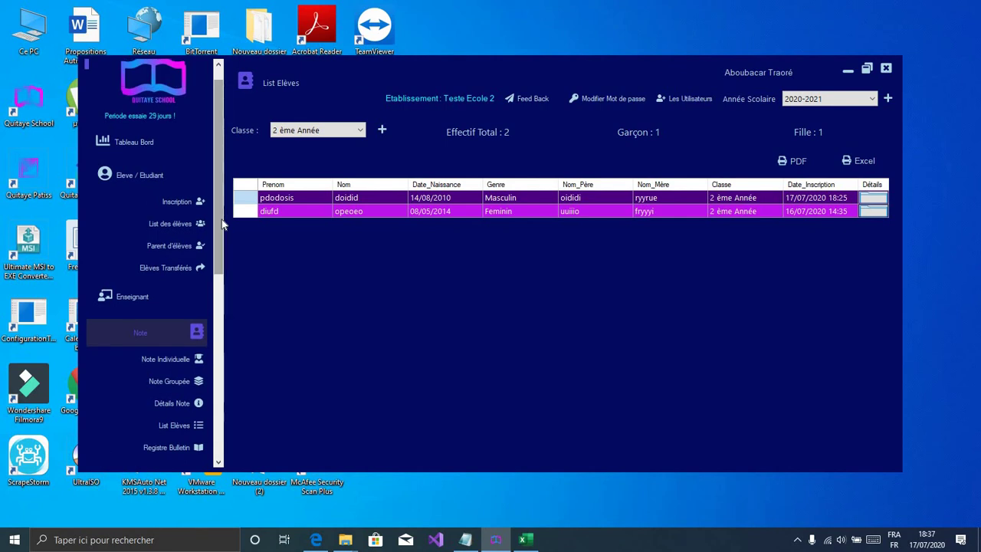
left_click(337, 129)
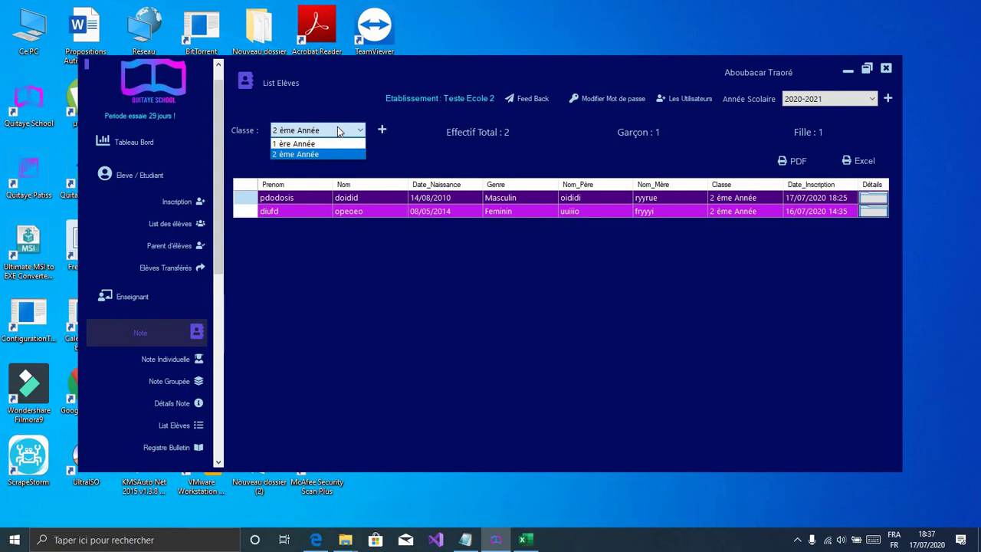
left_click(526, 102)
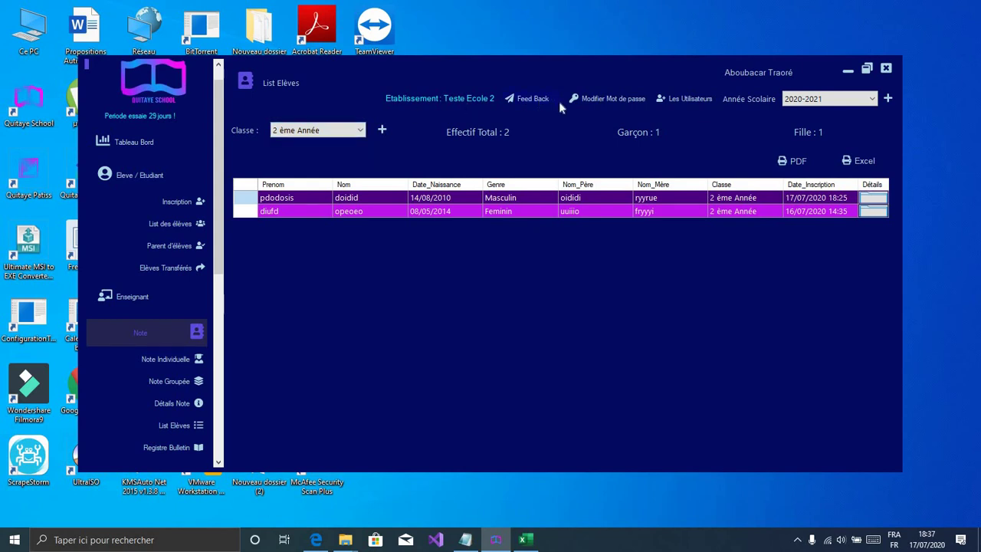
left_click(532, 101)
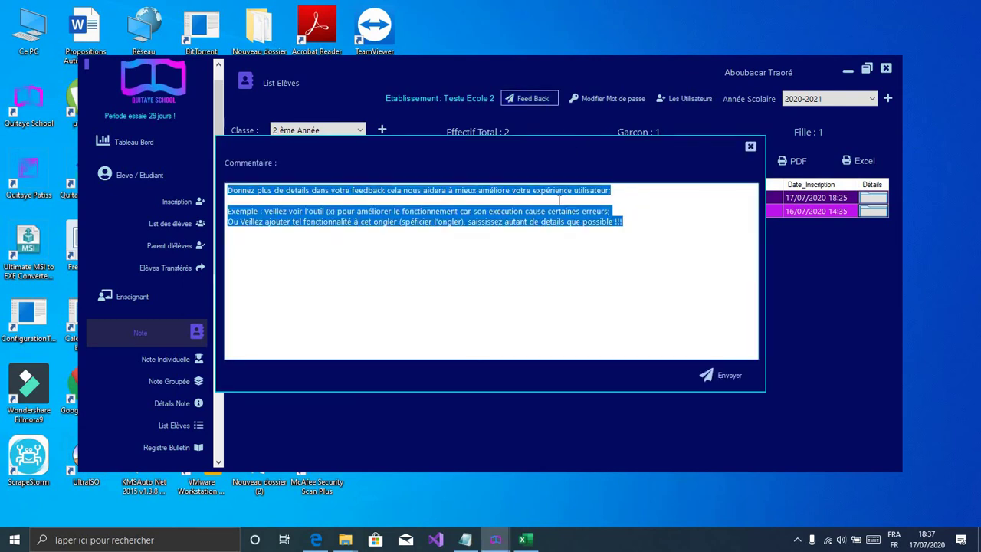